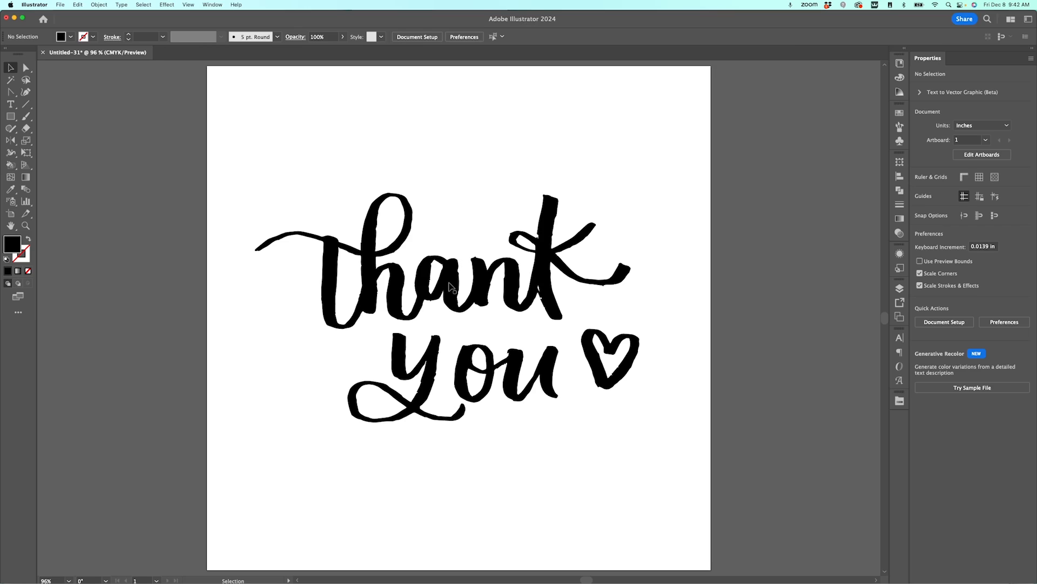
Simplify the paths of the "thank you" lettering, setting the amount slightly above midway between minimum and maximum anchor points.
left_click(450, 285)
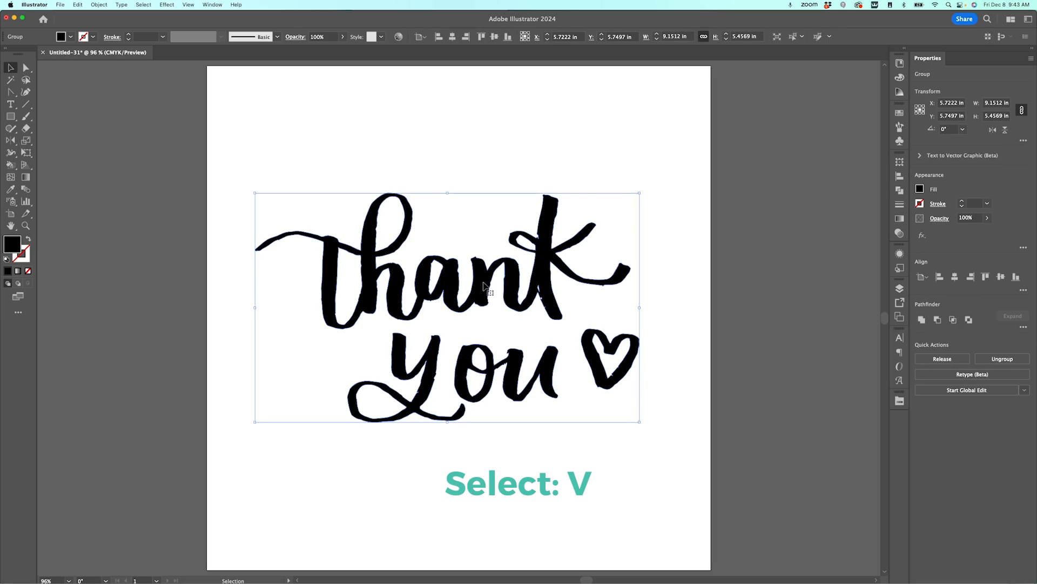
left_click(106, 5)
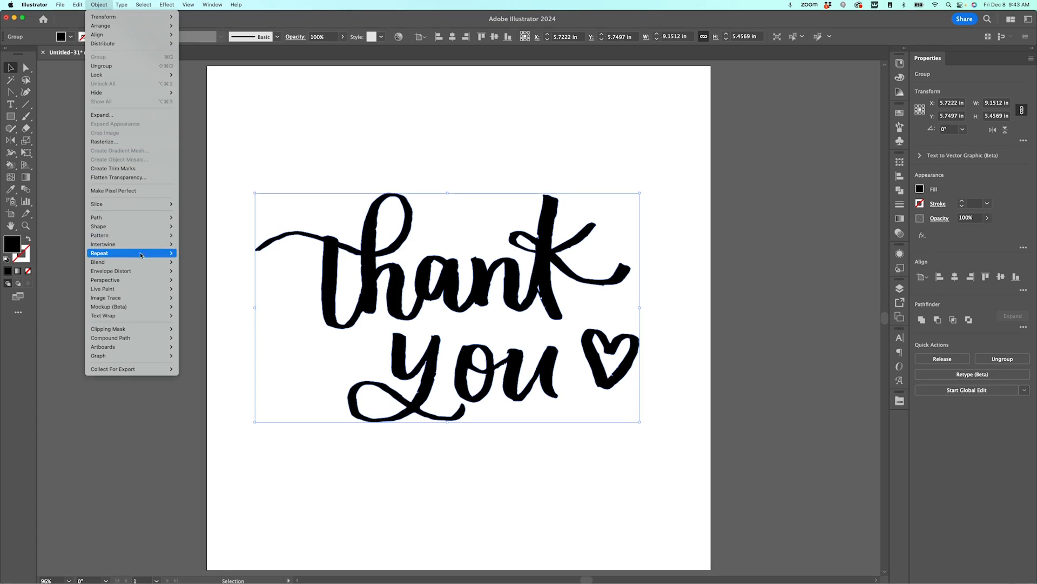
mouse_move(135, 217)
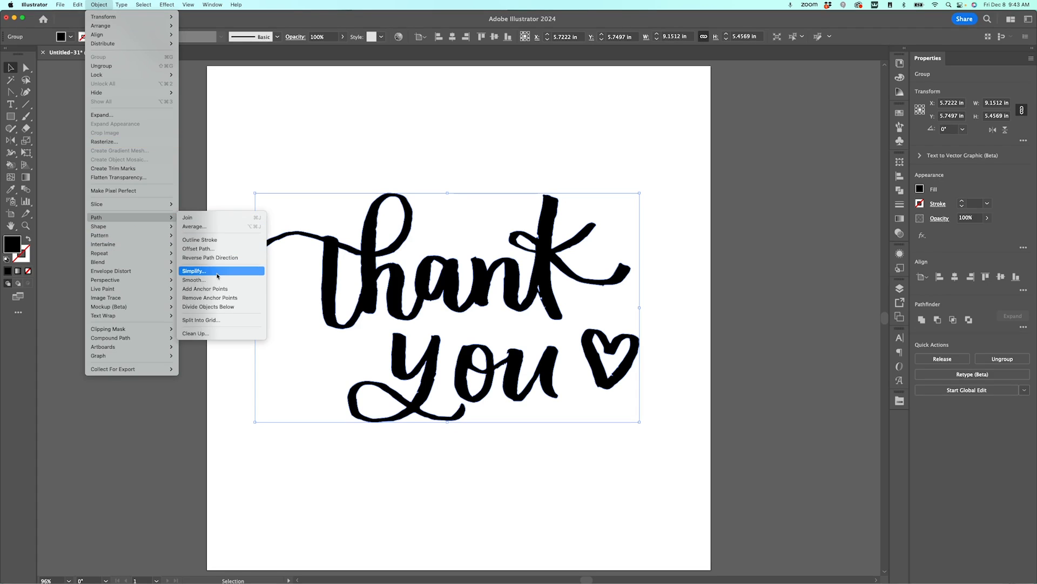
left_click(195, 271)
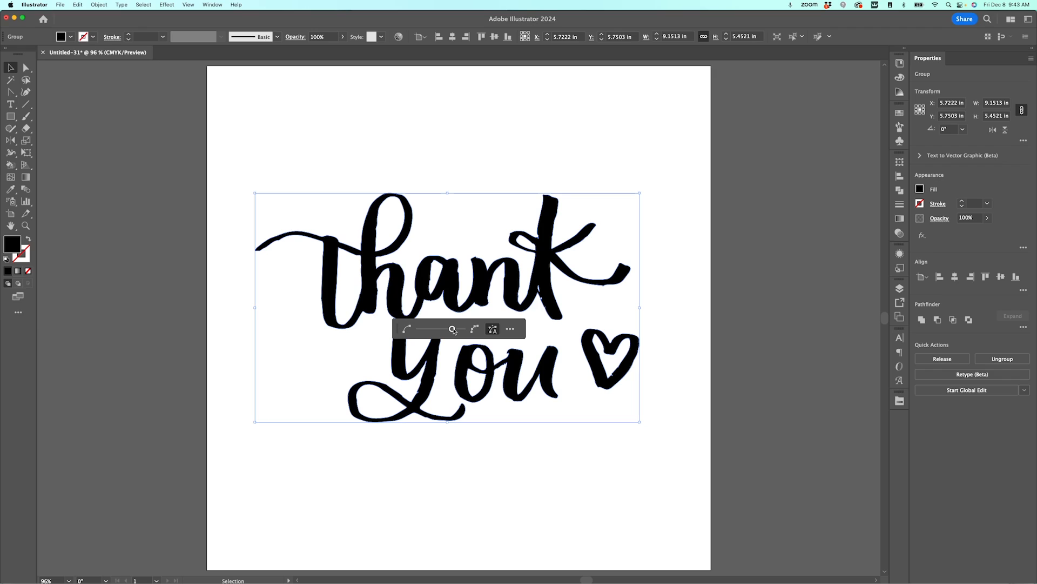
left_click_drag(453, 330, 424, 332)
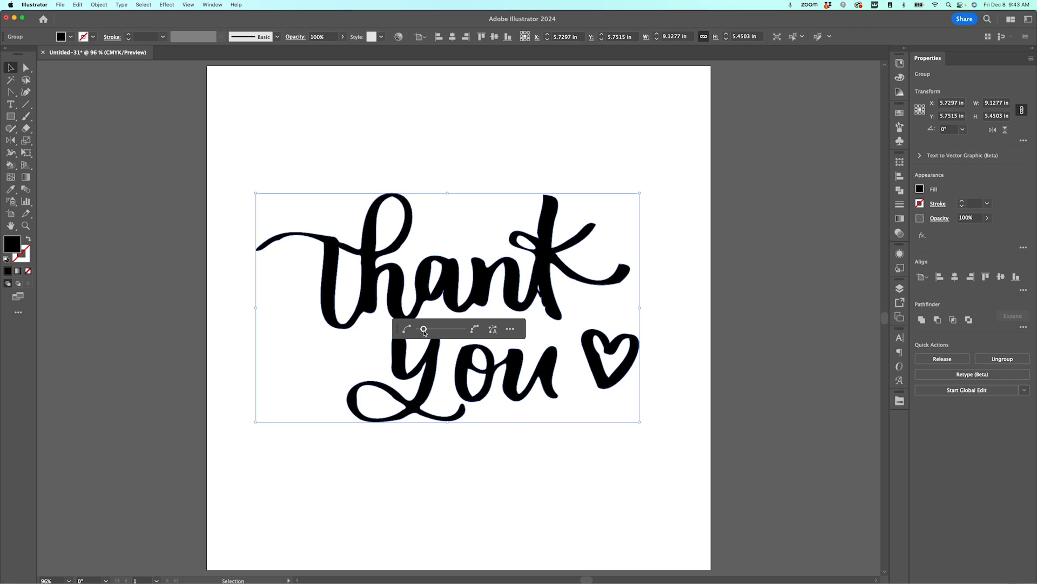
left_click_drag(424, 332, 463, 333)
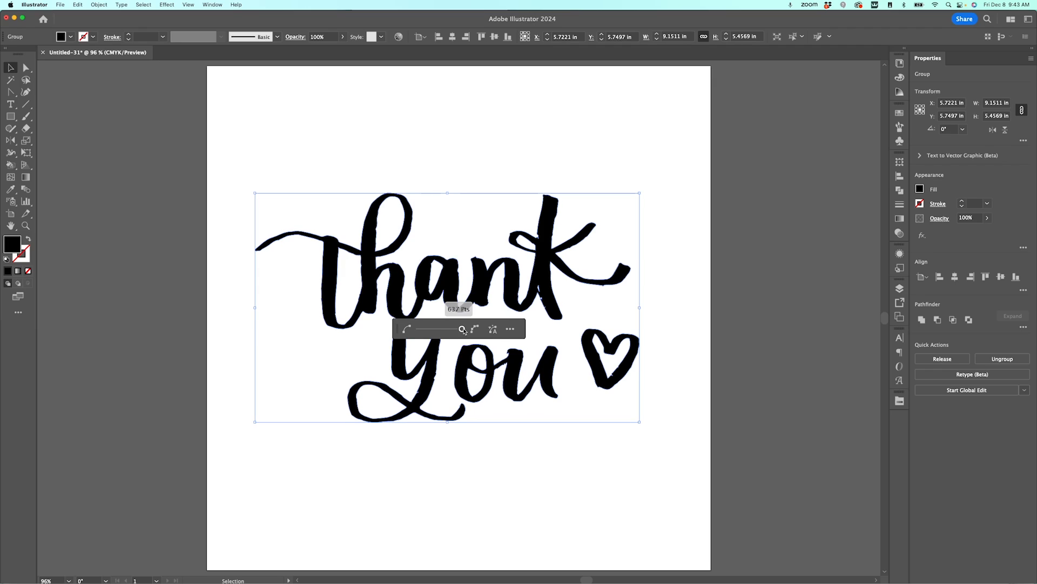
left_click_drag(463, 330, 451, 332)
left_click_drag(452, 332, 450, 331)
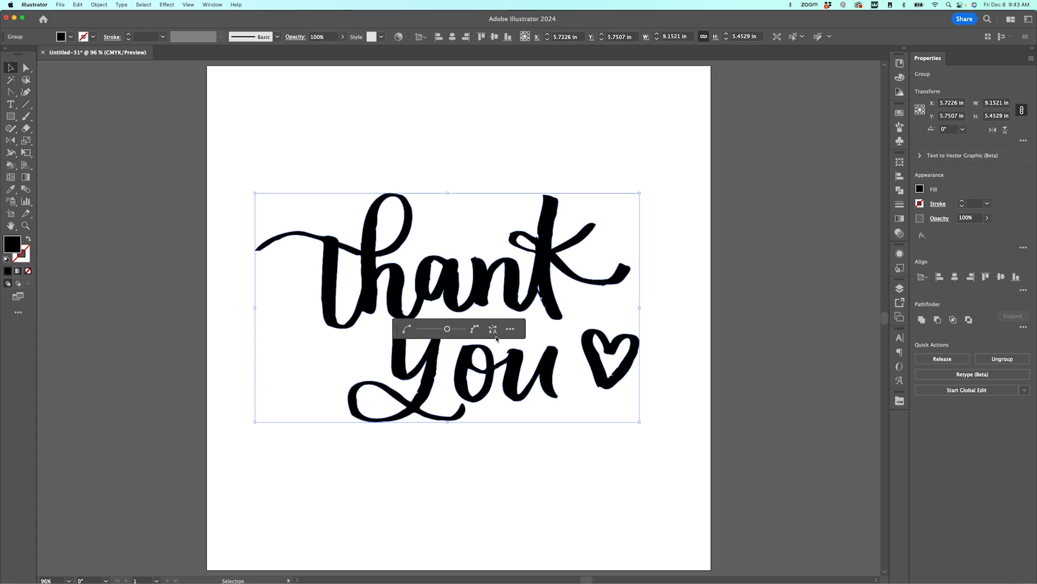
left_click(511, 329)
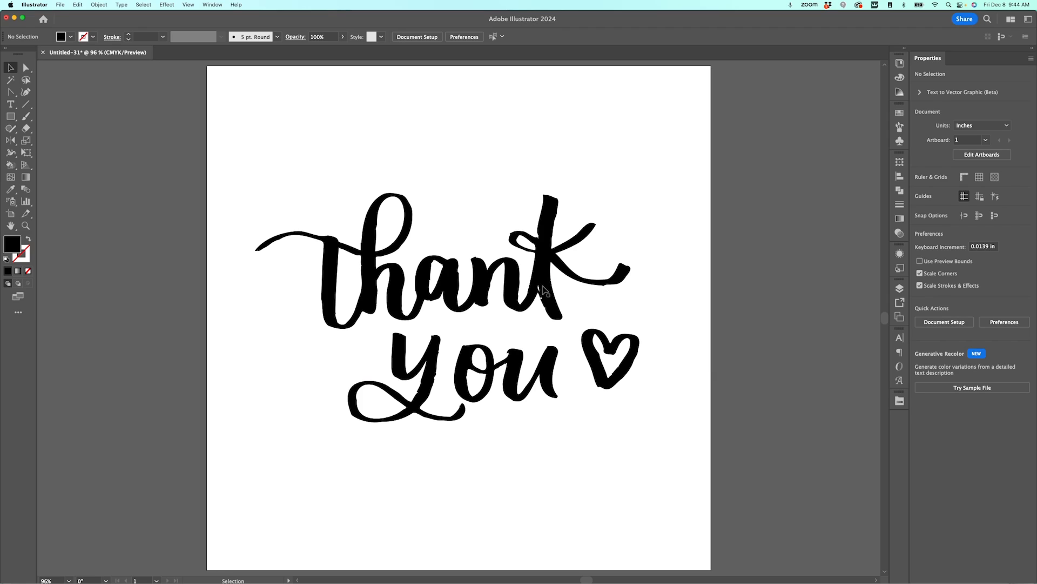
Isolate the small white sliver between the n and k of "thank" inside its compound path and remove it.
left_click(543, 292)
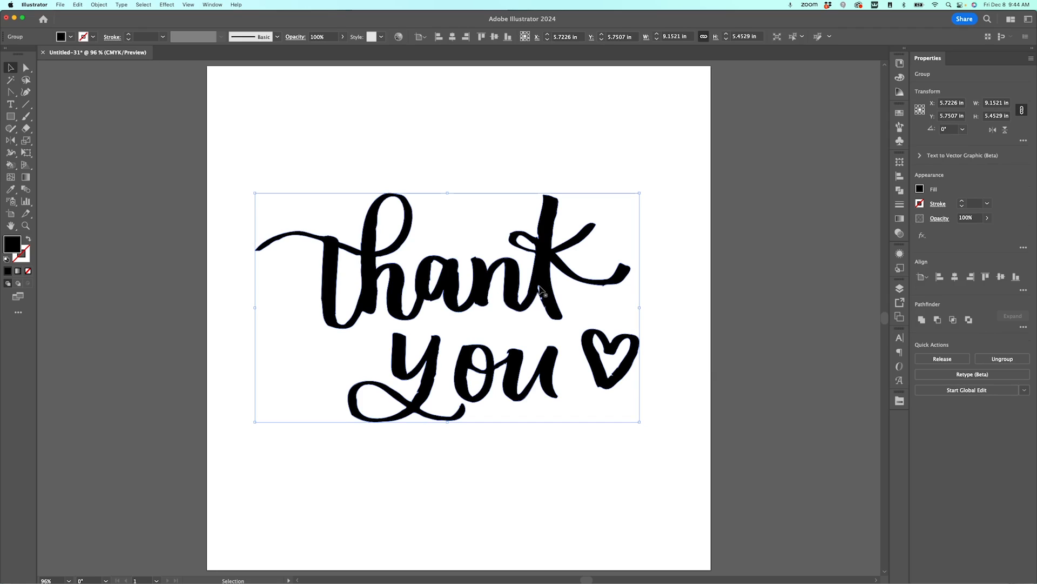
left_click(571, 291)
left_click(540, 293)
key("super+equal")
key("super+equal")
key("super+equal")
key("super+equal")
key("super+equal")
key("super+equal")
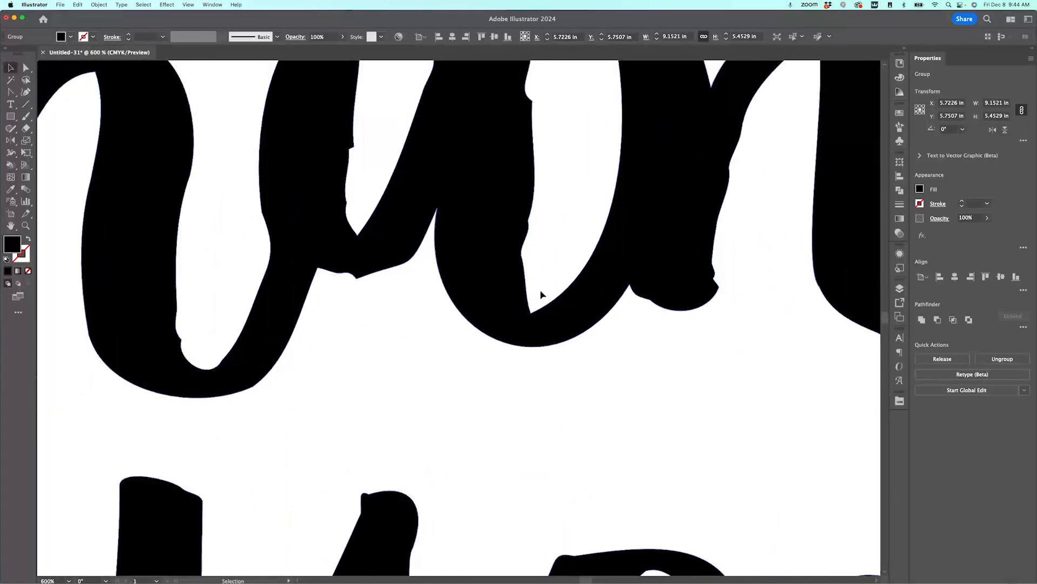
scroll(541, 294, "right", 10)
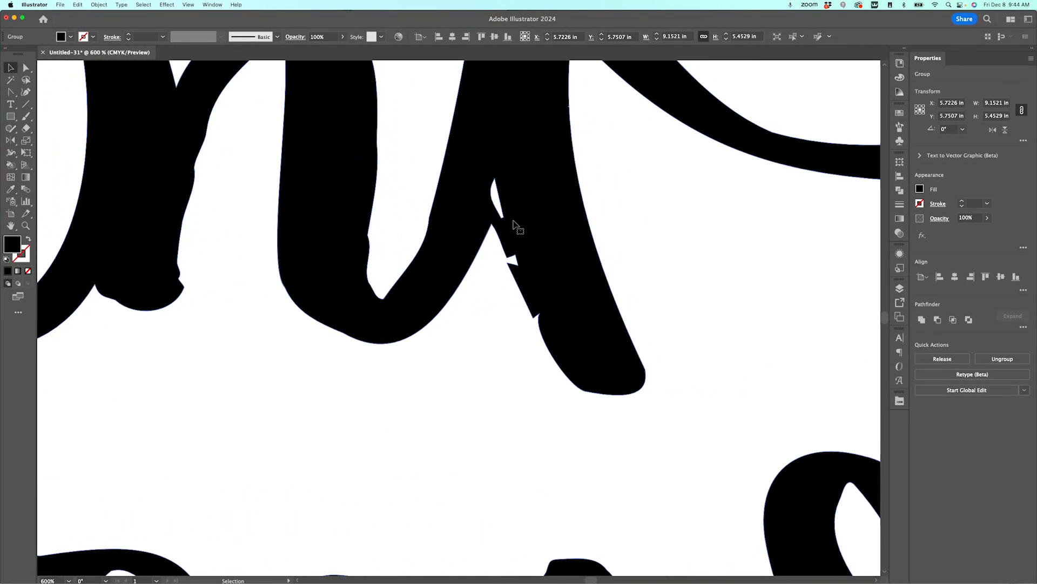
double_click(504, 222)
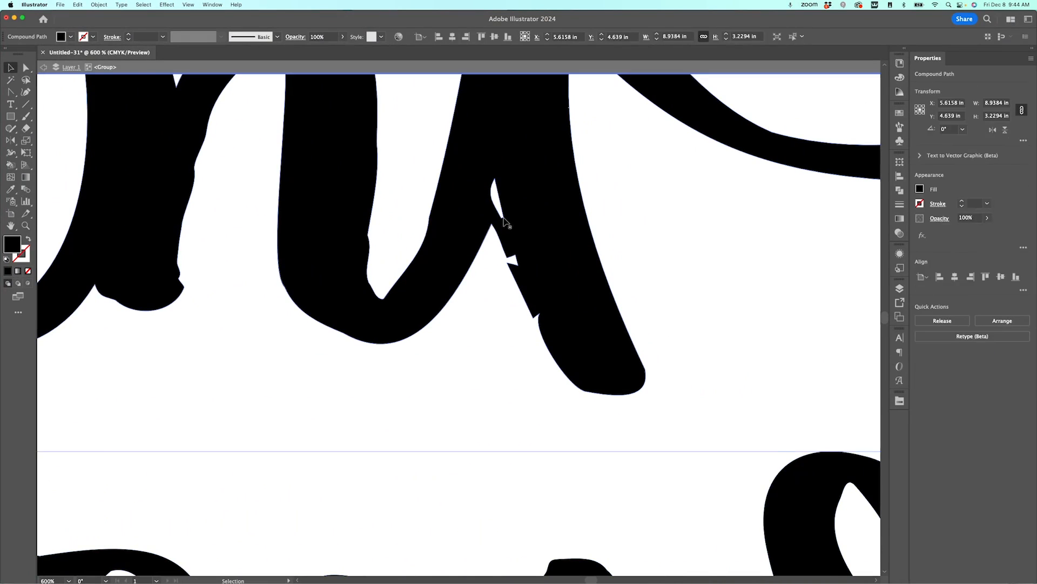
double_click(504, 220)
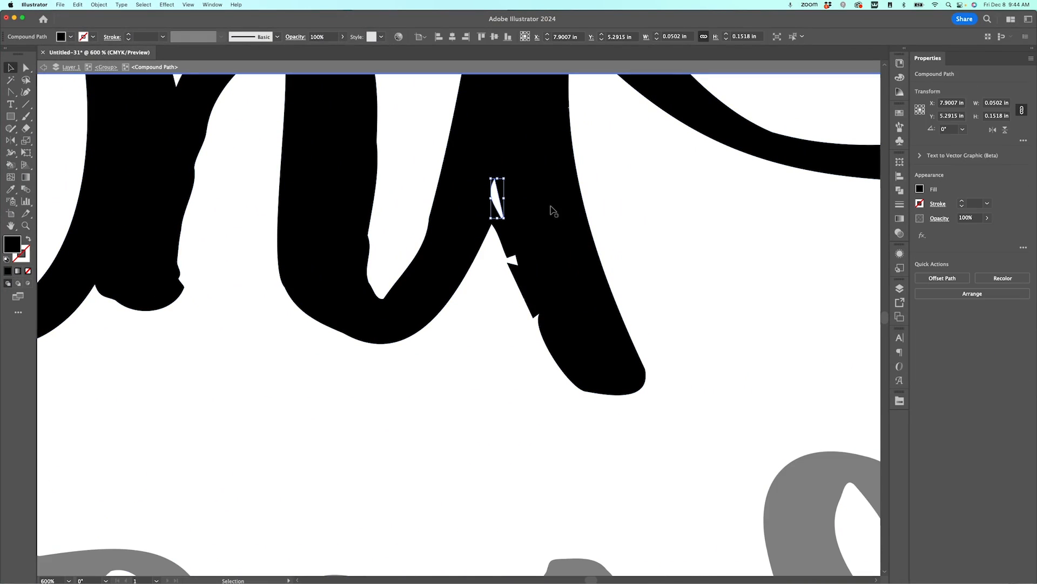
key("Escape")
key("super+0")
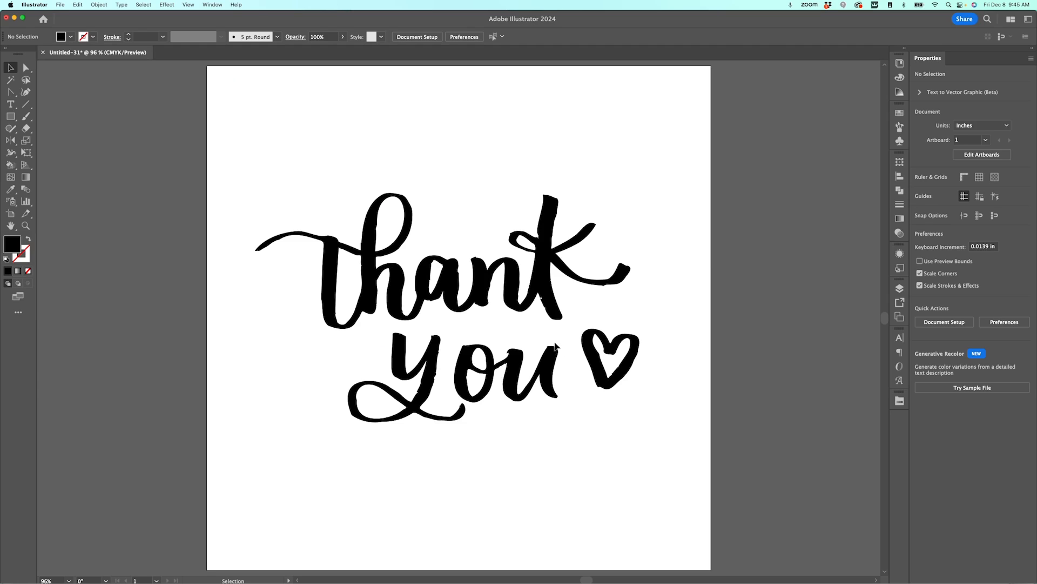
Isolate the lettering group and examine the letter edges of "thank" around the a, n and k up close.
left_click(548, 304)
double_click(548, 304)
left_click(549, 300)
key("super+plus")
key("super+plus")
key("super+plus")
key("super+plus")
key("super+plus")
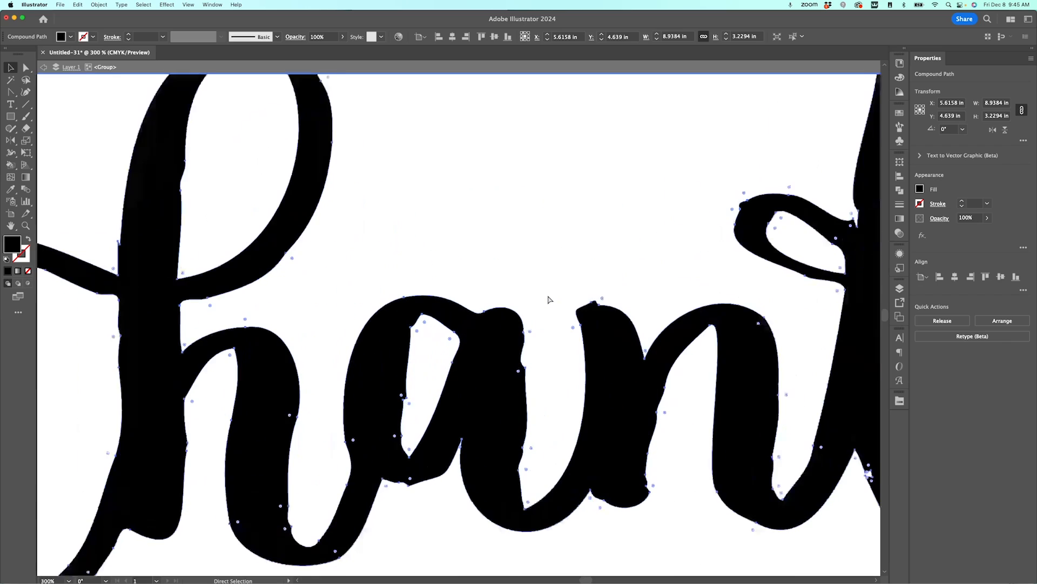
scroll(548, 299, "down", 3)
scroll(548, 299, "right", 3)
scroll(548, 300, "down", 2)
scroll(548, 299, "right", 2)
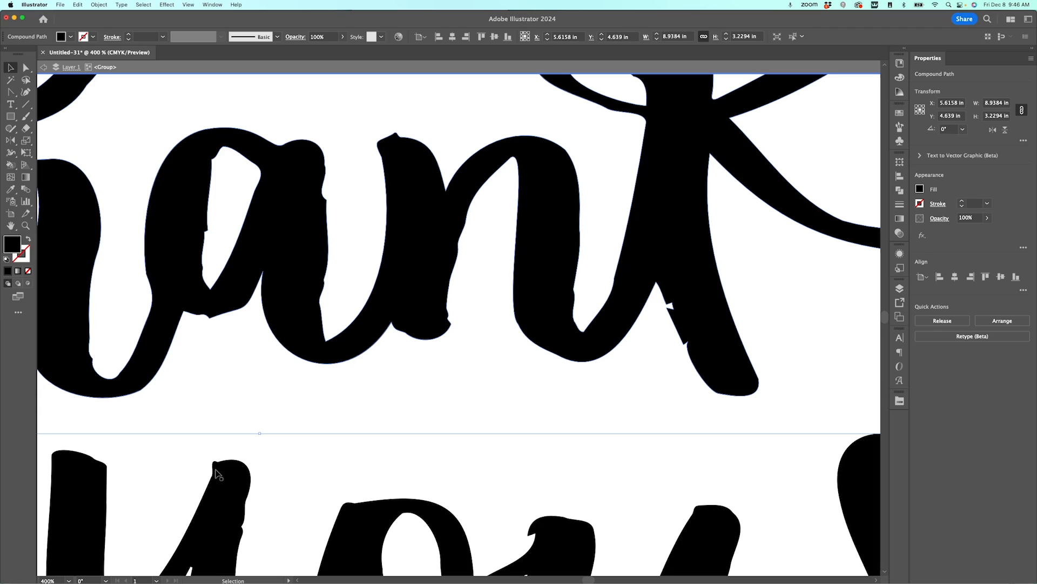
left_click(331, 463)
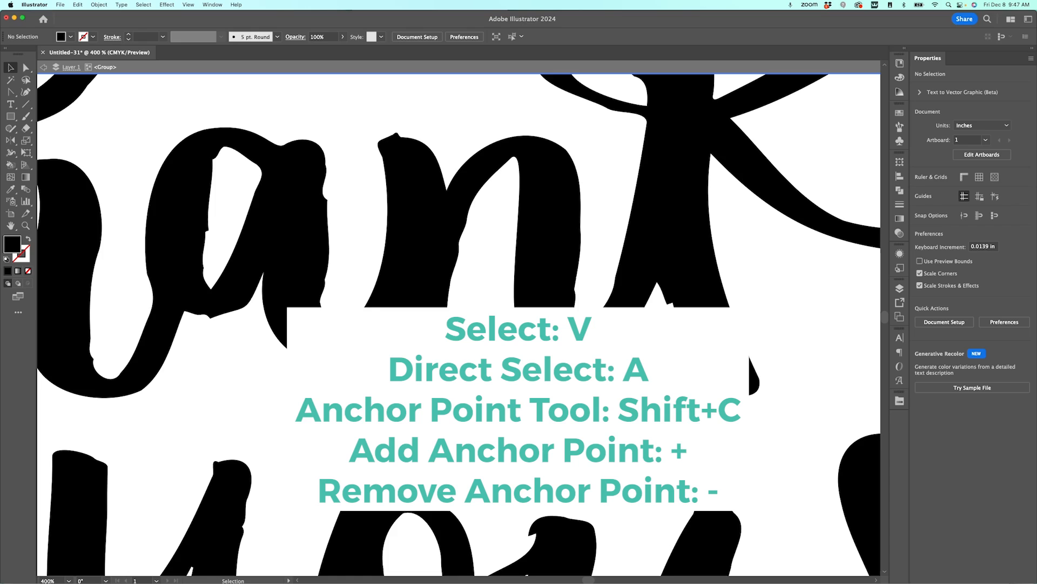
Leave group isolation and delete three uneven anchor points along the left edge of the letter a's counter in "thank".
scroll(443, 347, "up", 1)
scroll(443, 348, "left", 1)
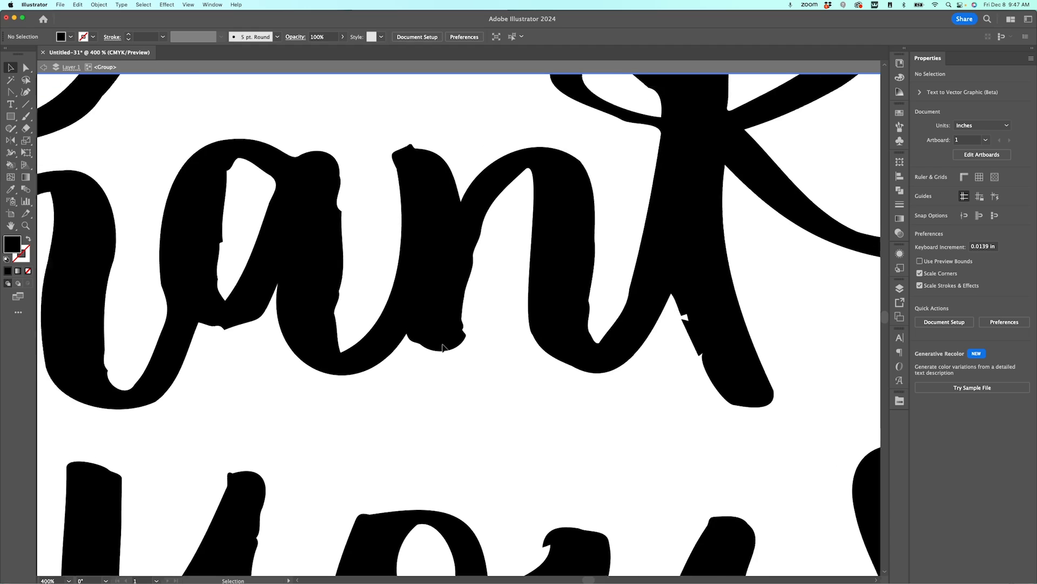
scroll(443, 347, "left", 10)
scroll(444, 347, "up", 3)
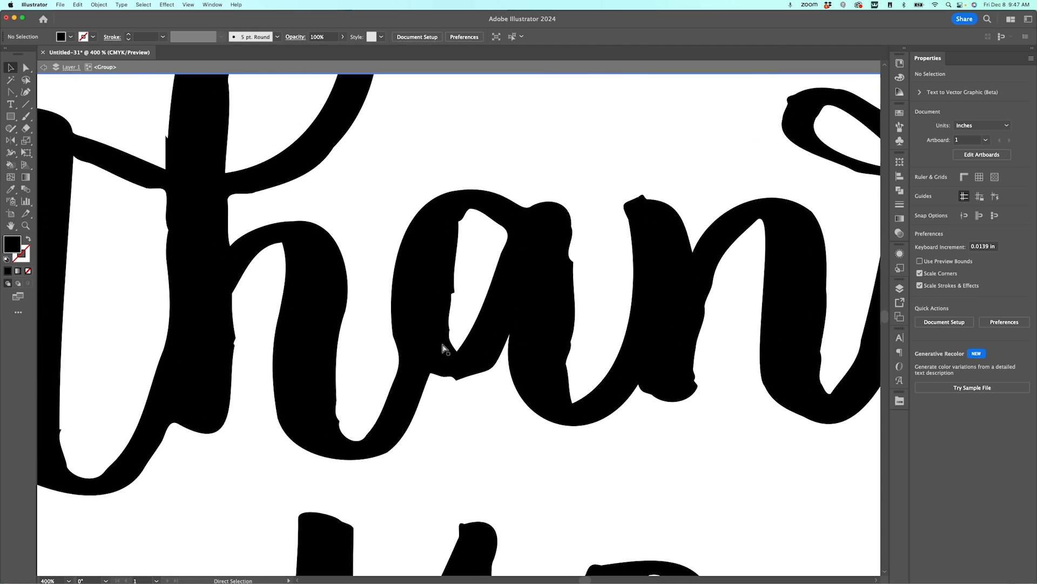
scroll(443, 347, "up", 2)
scroll(443, 348, "up", 2)
scroll(443, 347, "down", 1)
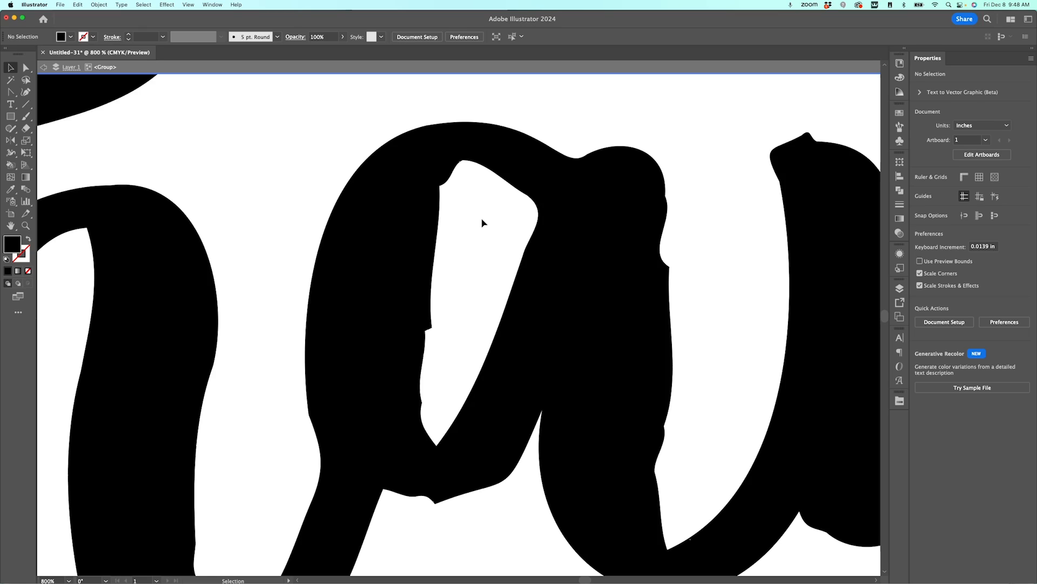
key("Escape")
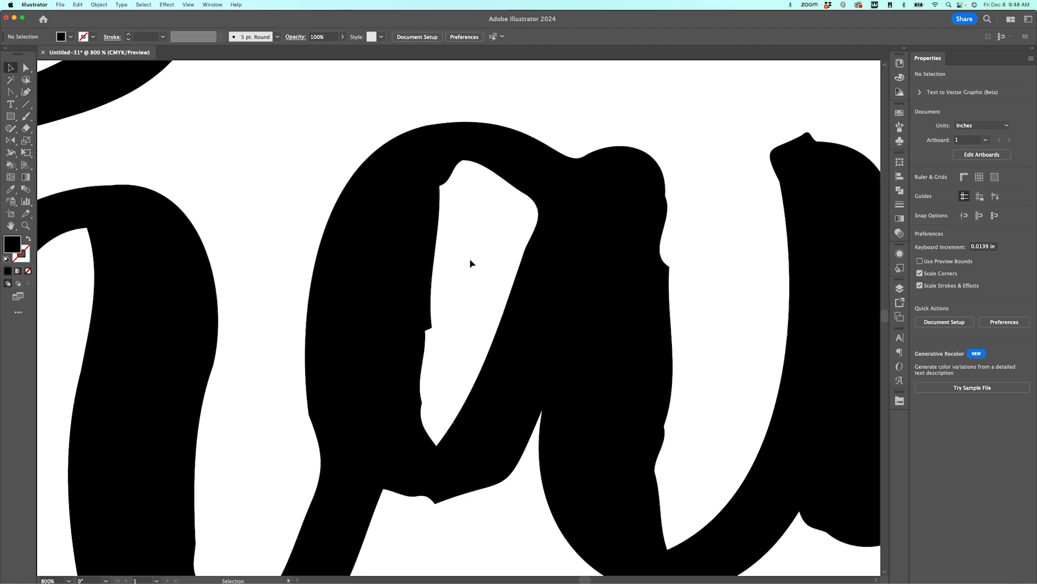
left_click(406, 270)
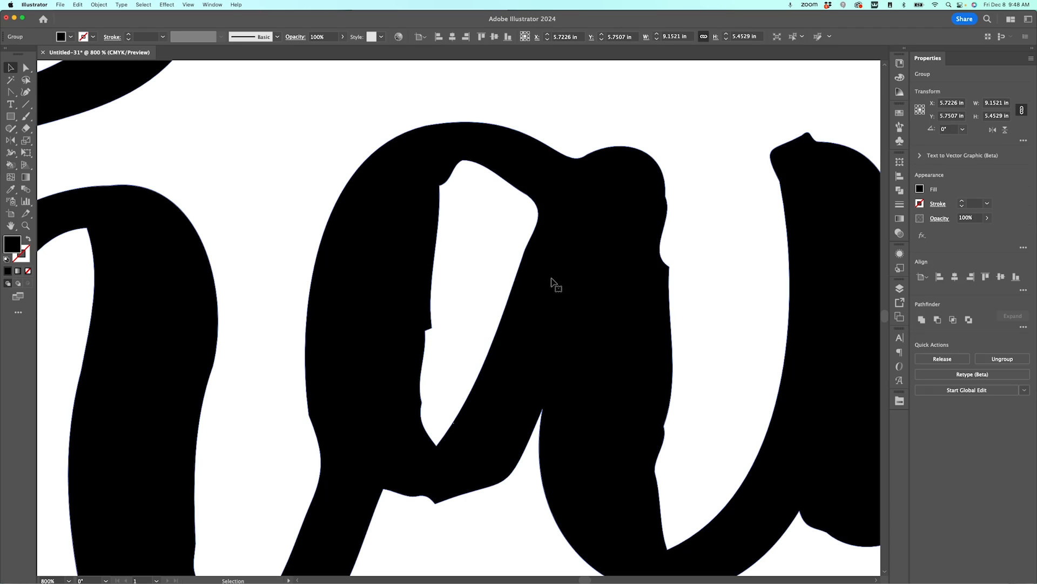
key("a")
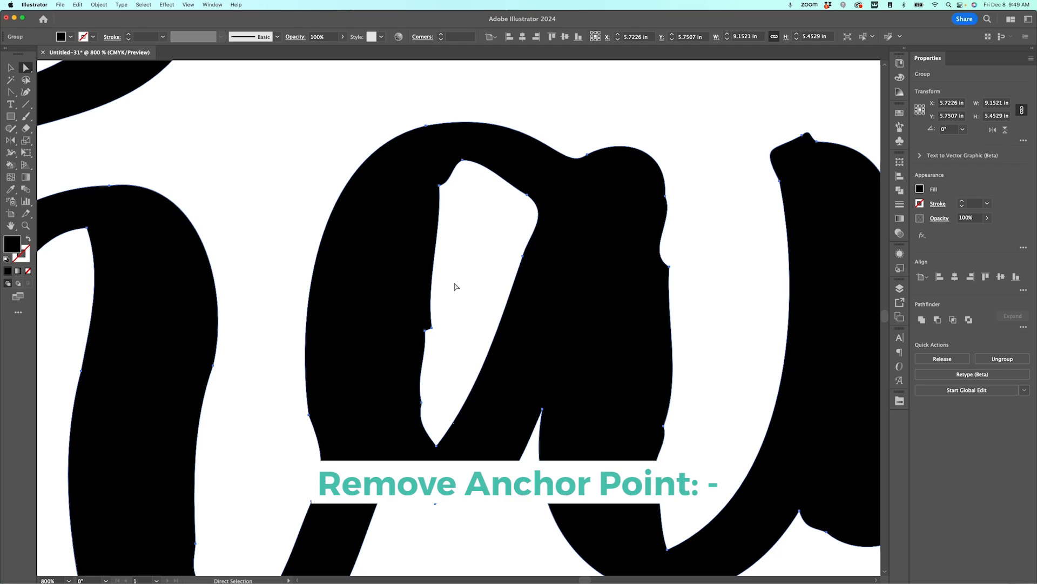
key("minus")
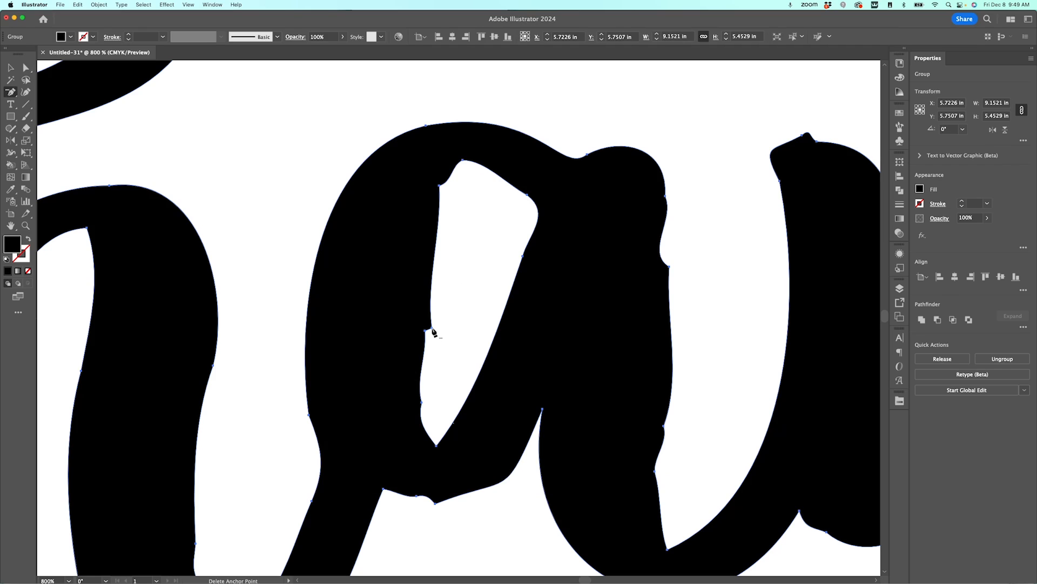
left_click(432, 331)
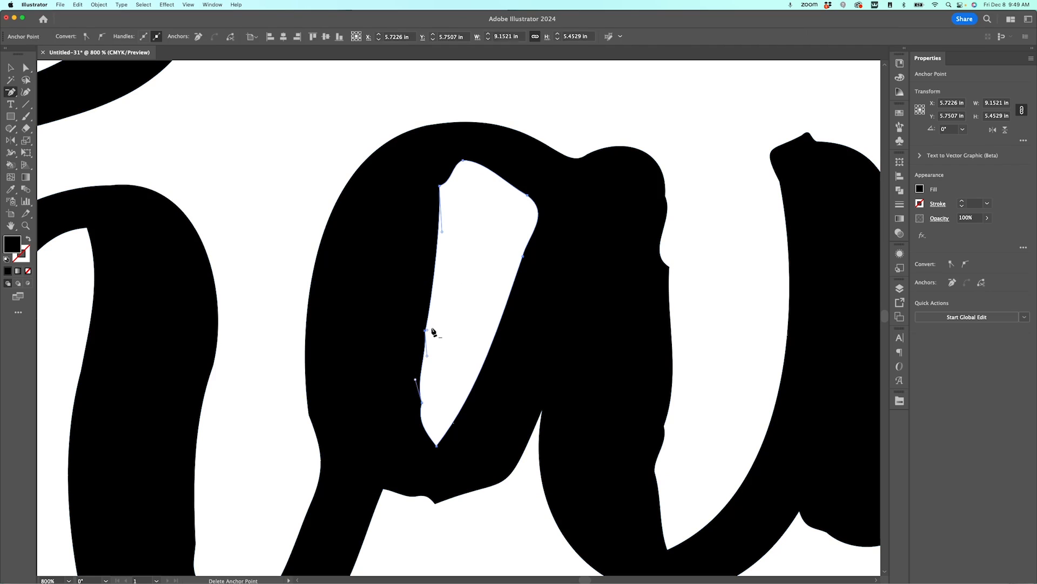
left_click(439, 188)
left_click(426, 331)
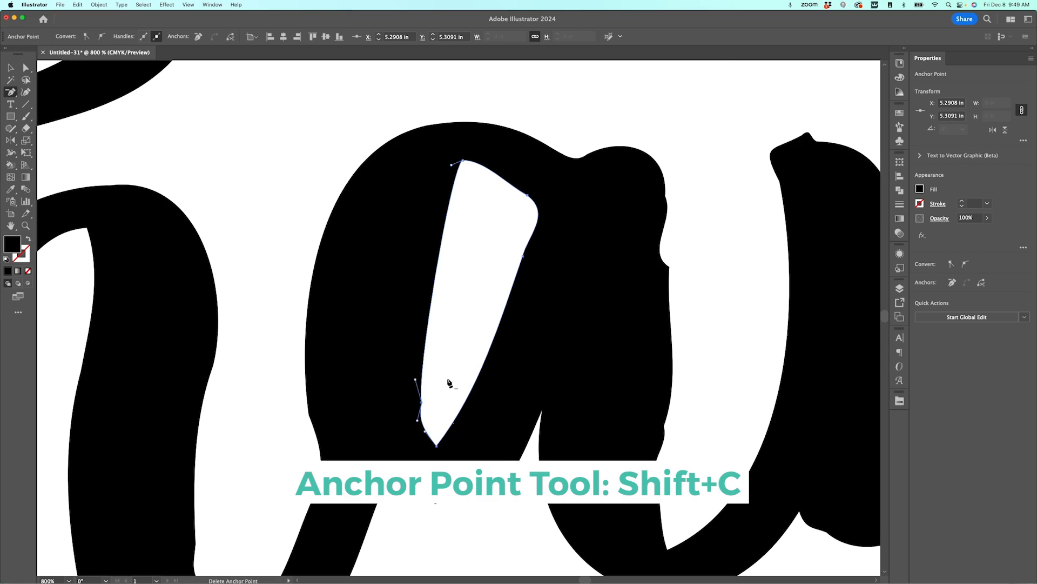
Reshape the left edge of the letter a's counter into a smooth outward curve using the Anchor Point tool's handles.
key("shift+c")
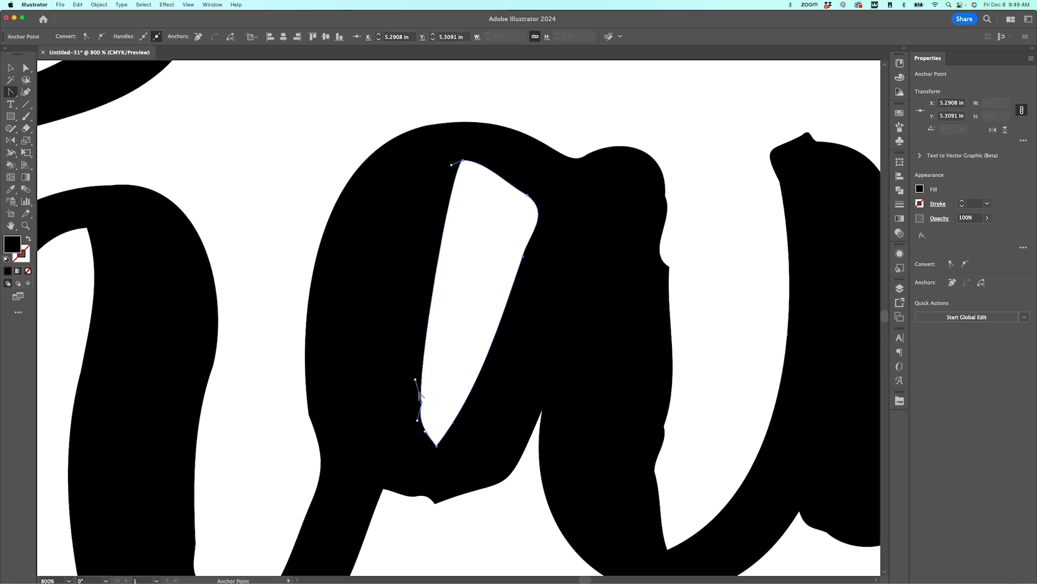
left_click_drag(415, 379, 426, 370)
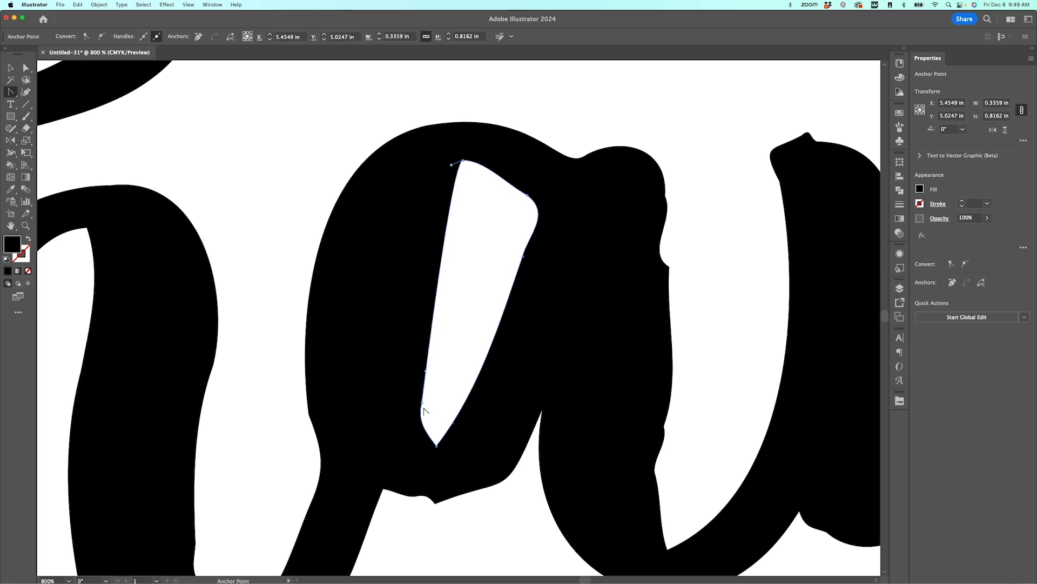
left_click(422, 403)
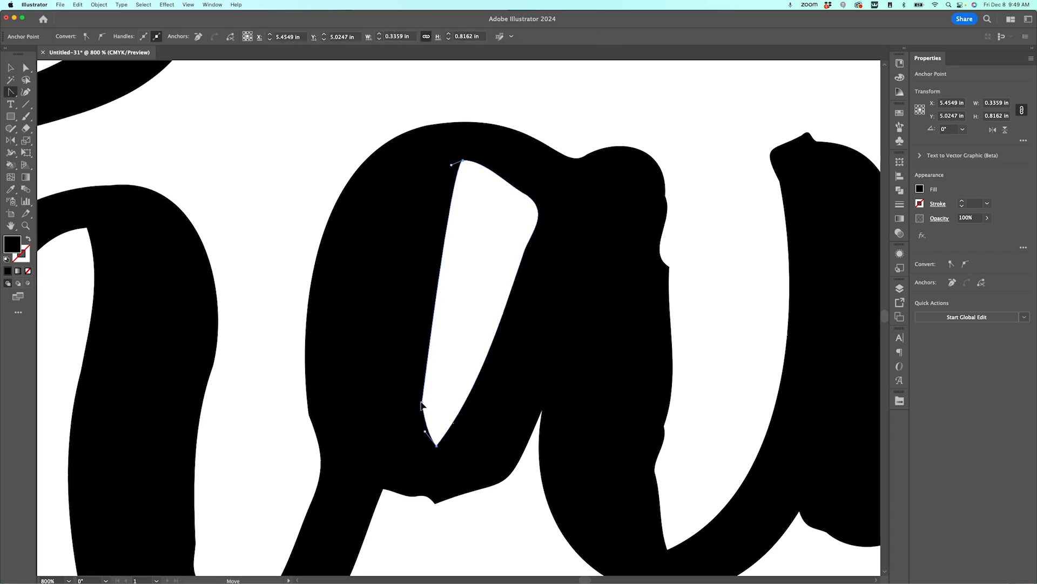
left_click_drag(424, 432, 423, 421)
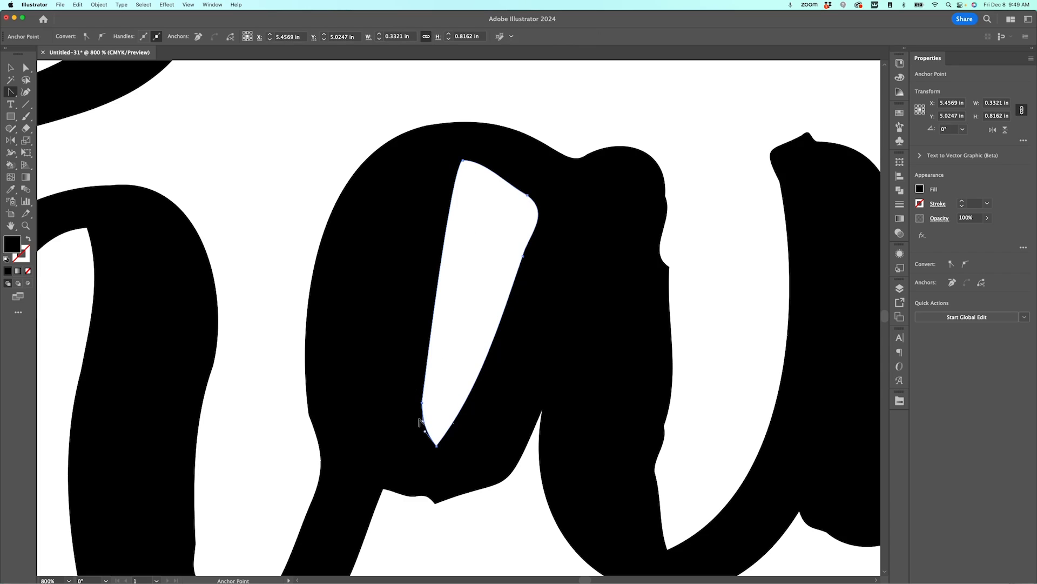
left_click(427, 381)
left_click_drag(427, 373, 414, 312)
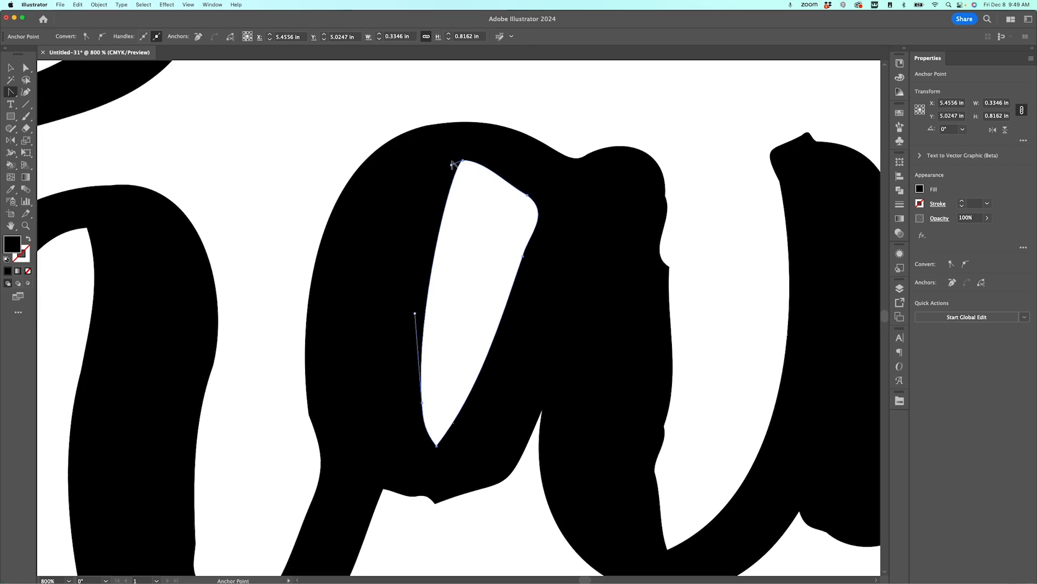
left_click_drag(462, 161, 403, 193)
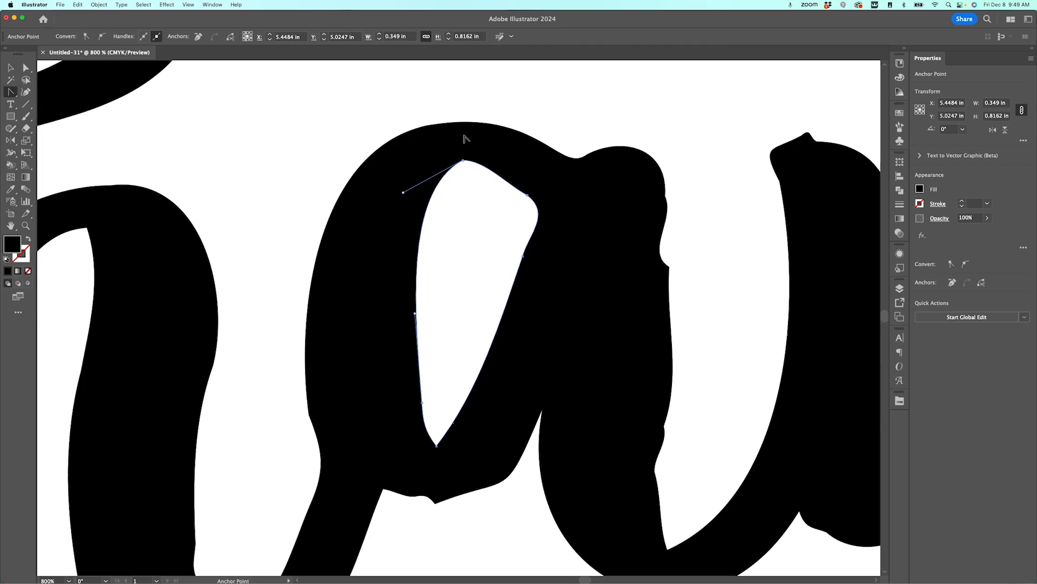
Try rounding the lowest anchor point of the letter a's counter and convert it back to a corner.
left_click(435, 451)
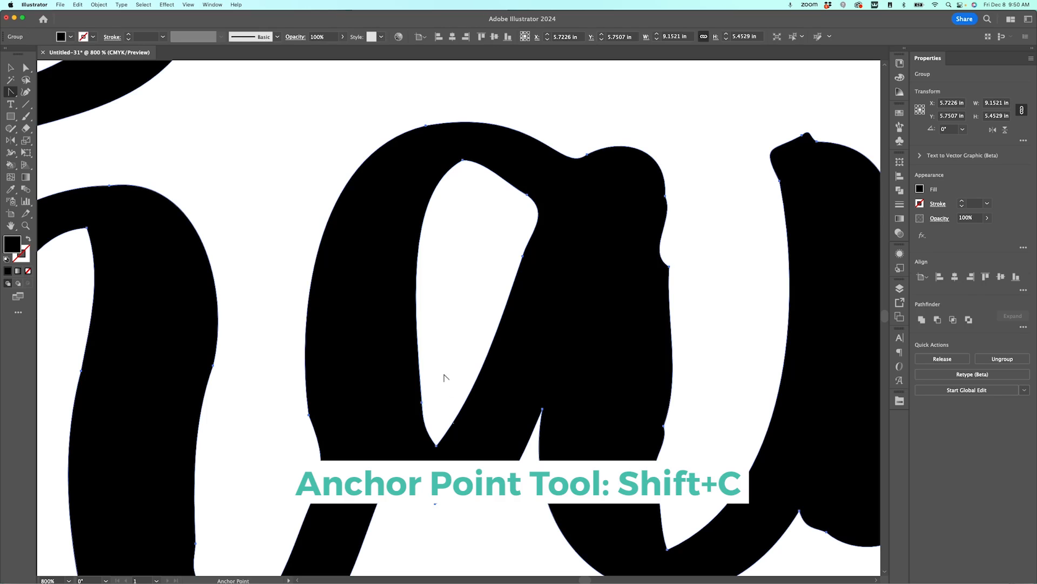
left_click(440, 447)
mouse_move(442, 448)
left_mouse_down()
mouse_move(478, 430)
mouse_move(454, 447)
mouse_move(422, 438)
mouse_move(431, 448)
left_mouse_up()
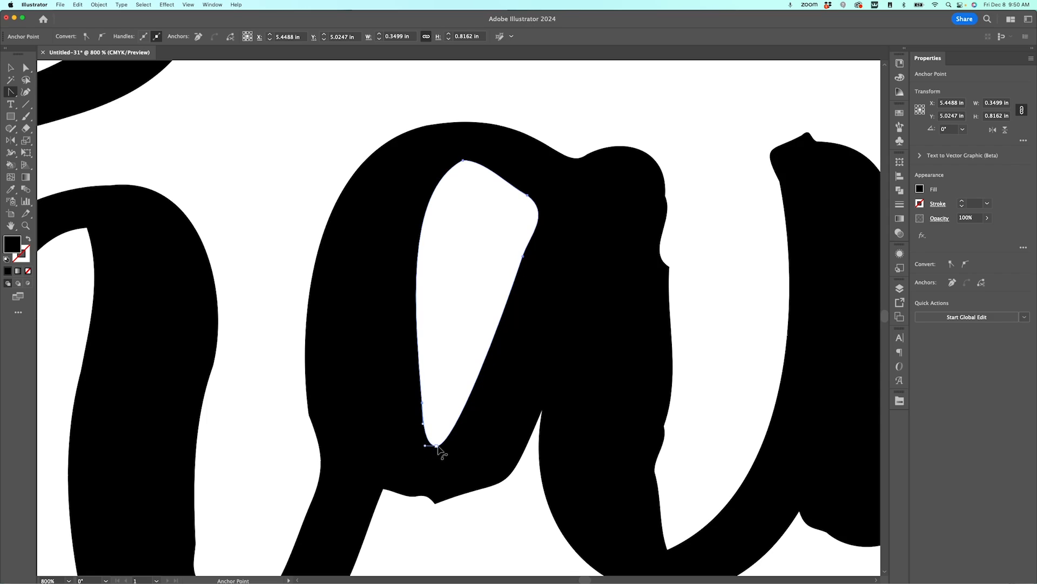
left_click(436, 446)
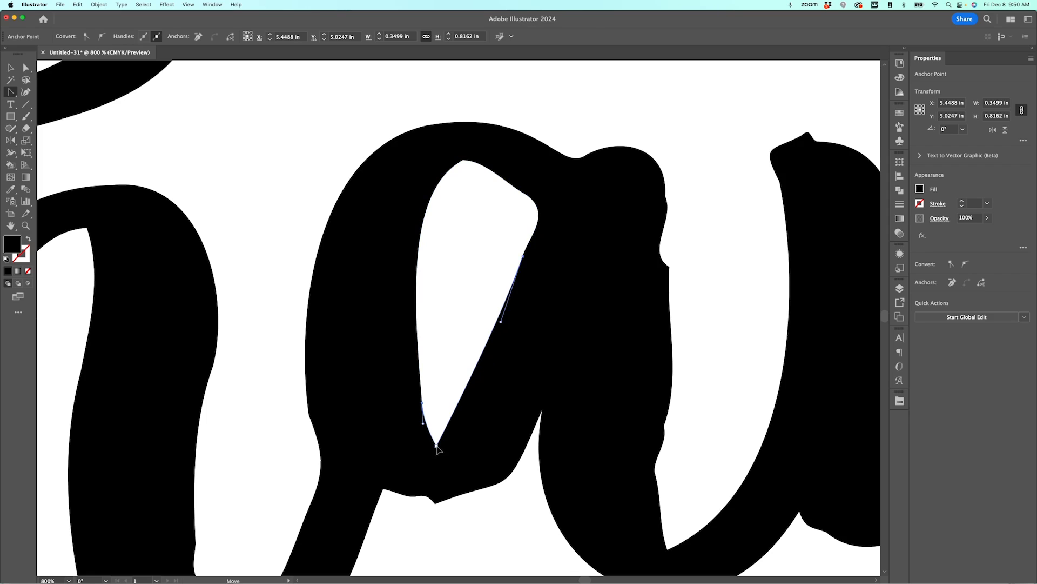
Round the lowest and highest anchor points of the letter a's counter with the Anchor Point tool and deselect the lettering.
left_click_drag(436, 446, 448, 447)
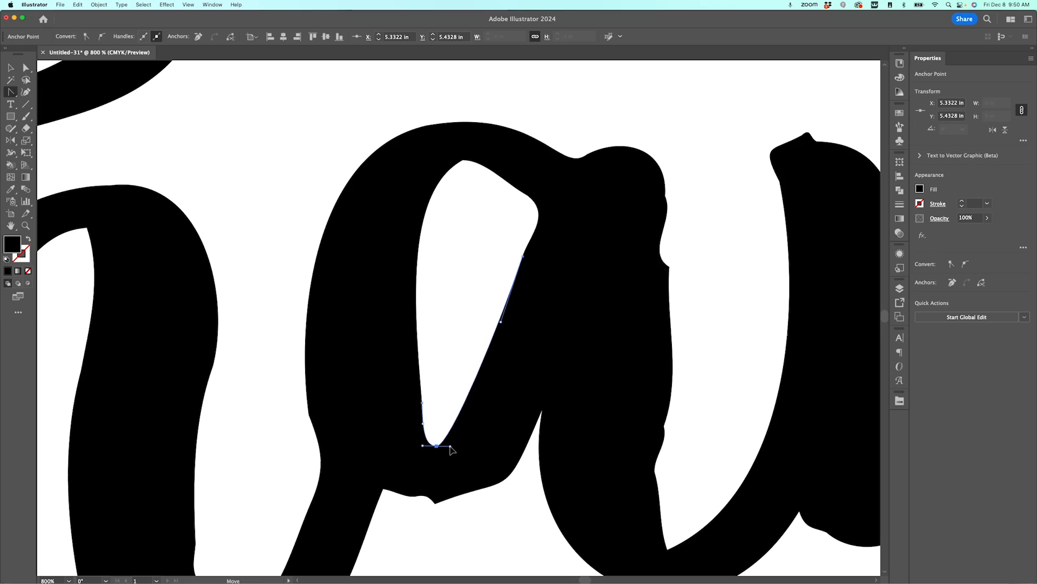
left_click(464, 161)
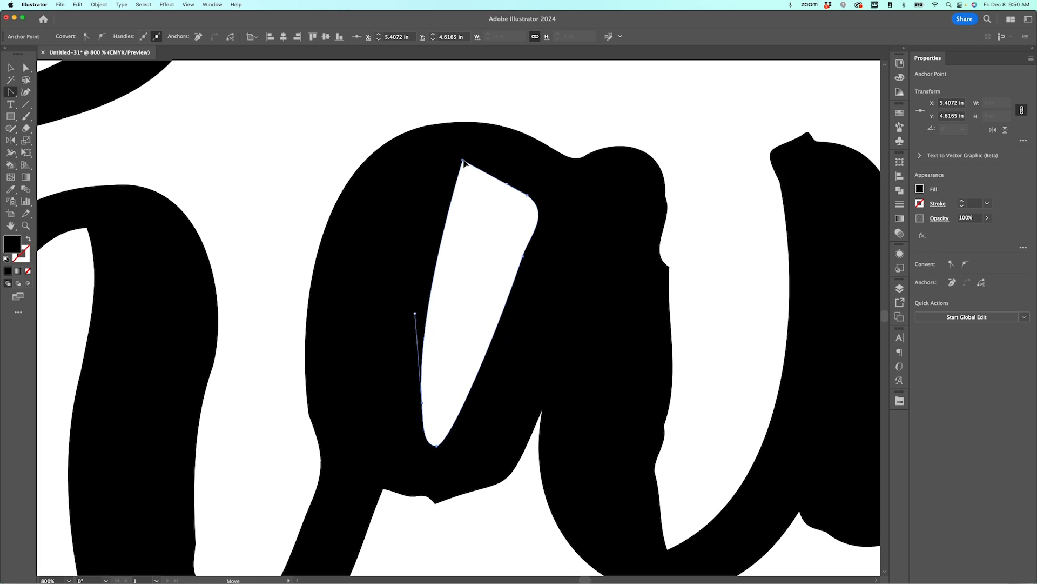
left_click_drag(463, 161, 428, 162)
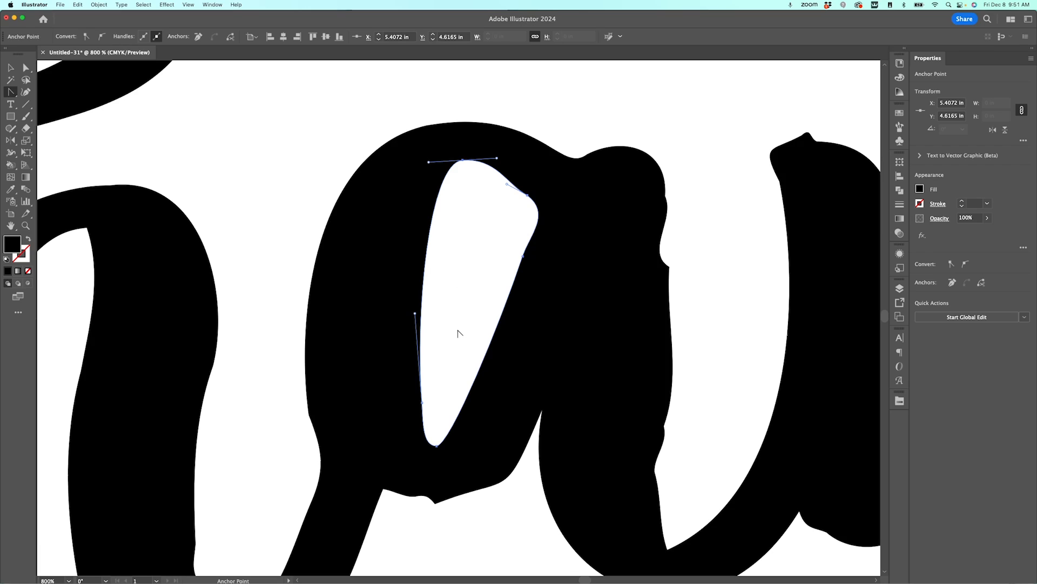
key("v")
left_click(531, 479)
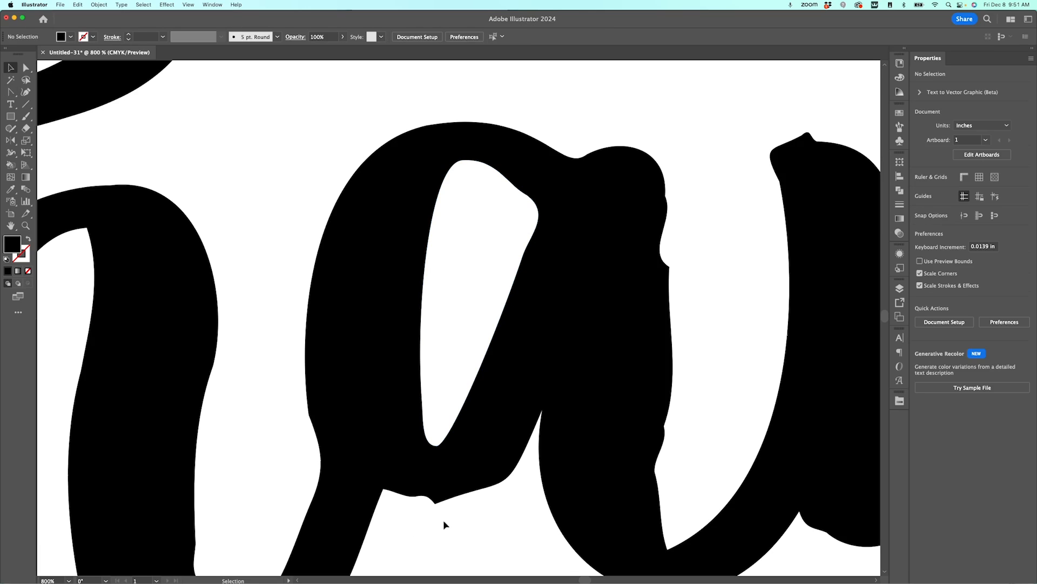
Delete the anchor points causing the bump beneath the letter a's bowl and the dents along the right edge of its stem.
left_click(454, 477)
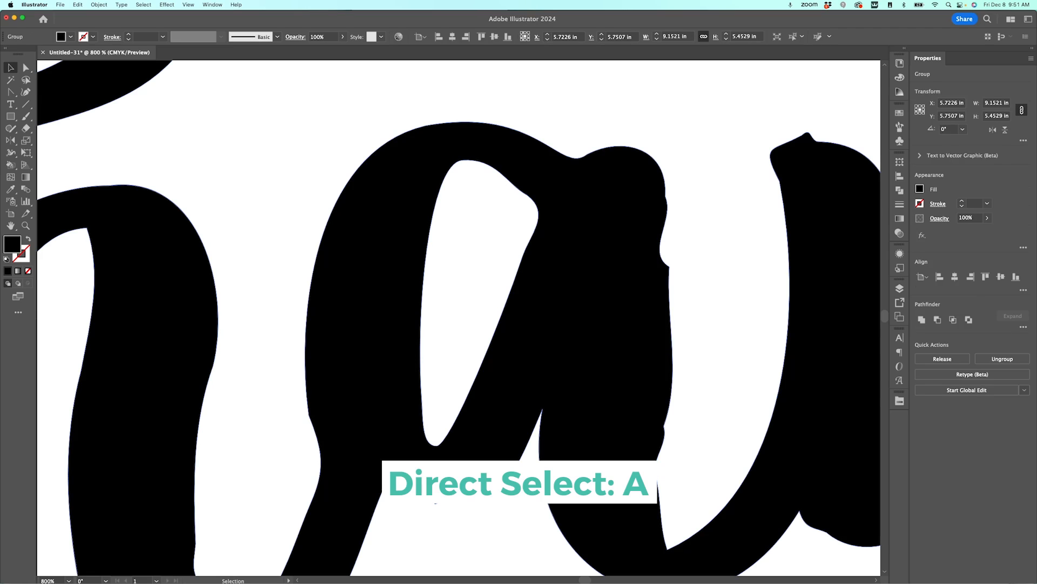
key("a")
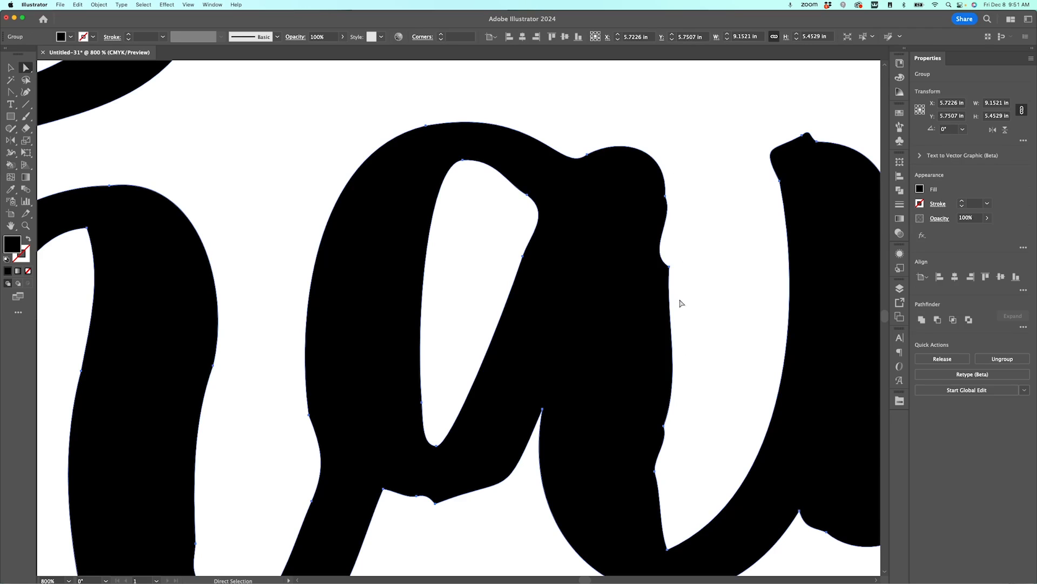
key("minus")
left_click(436, 506)
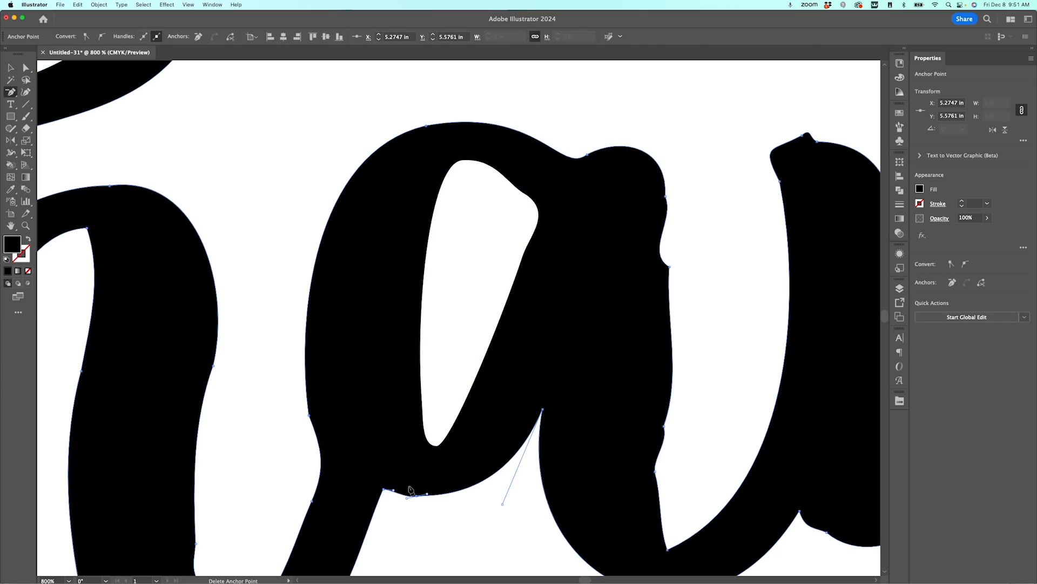
left_click(670, 268)
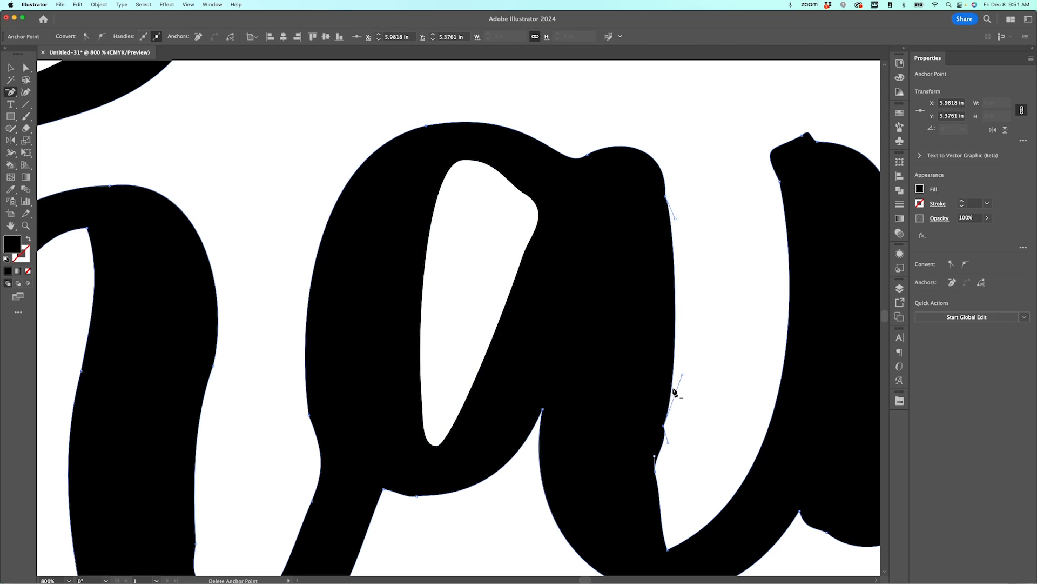
left_click(665, 431)
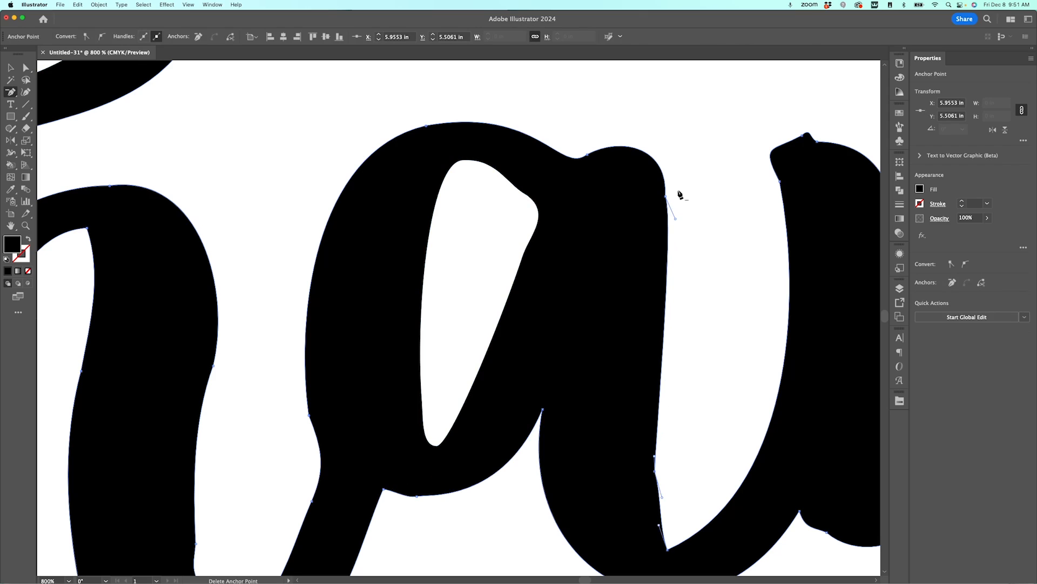
Smooth the upper right shoulder of the letter a's stem by adjusting its anchor point's handles with the Anchor Point tool.
key("shift+c")
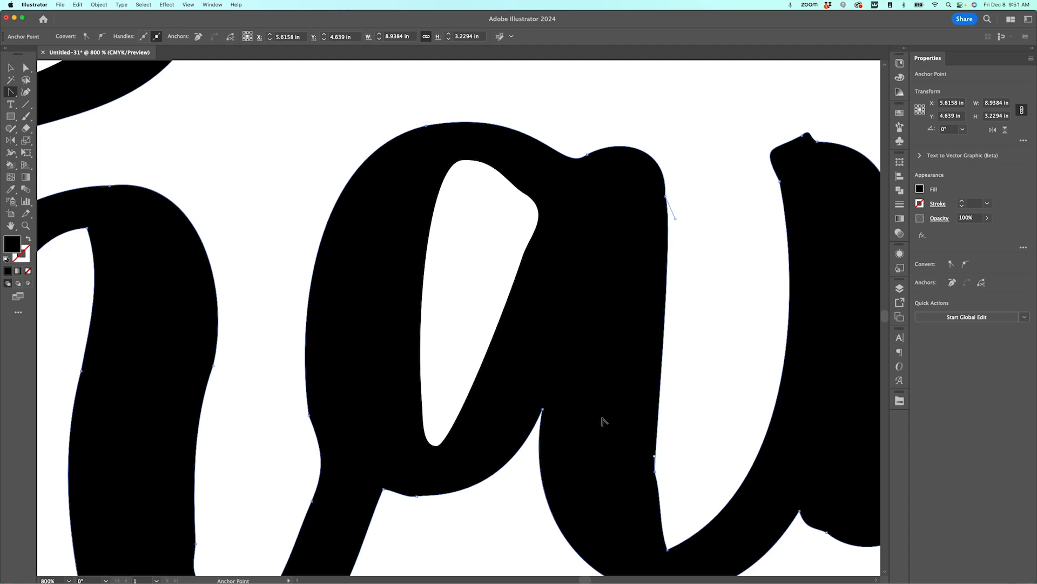
key("minus")
key("shift+c")
left_click_drag(677, 220, 668, 227)
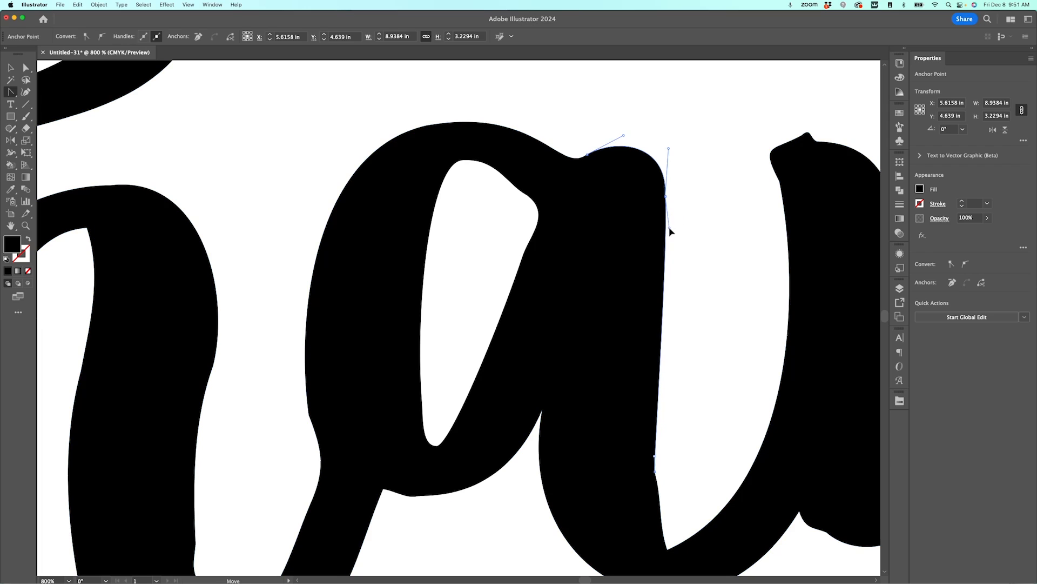
left_click(665, 184)
left_click_drag(670, 147, 664, 148)
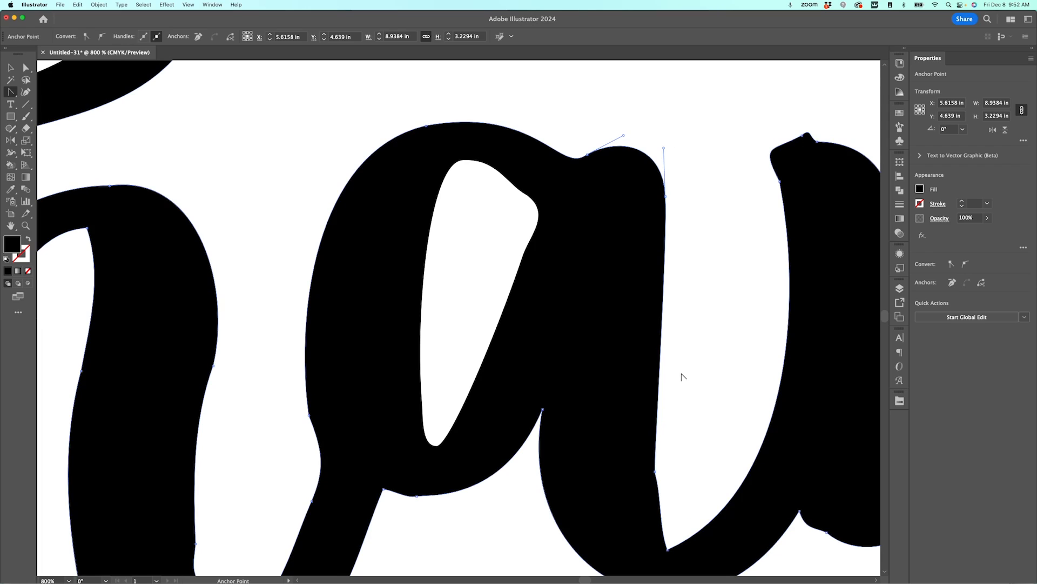
Smooth the lower right edge of the letter a's stem and round the sharp notch where it meets the connecting stroke.
left_click(660, 520)
left_click(657, 498)
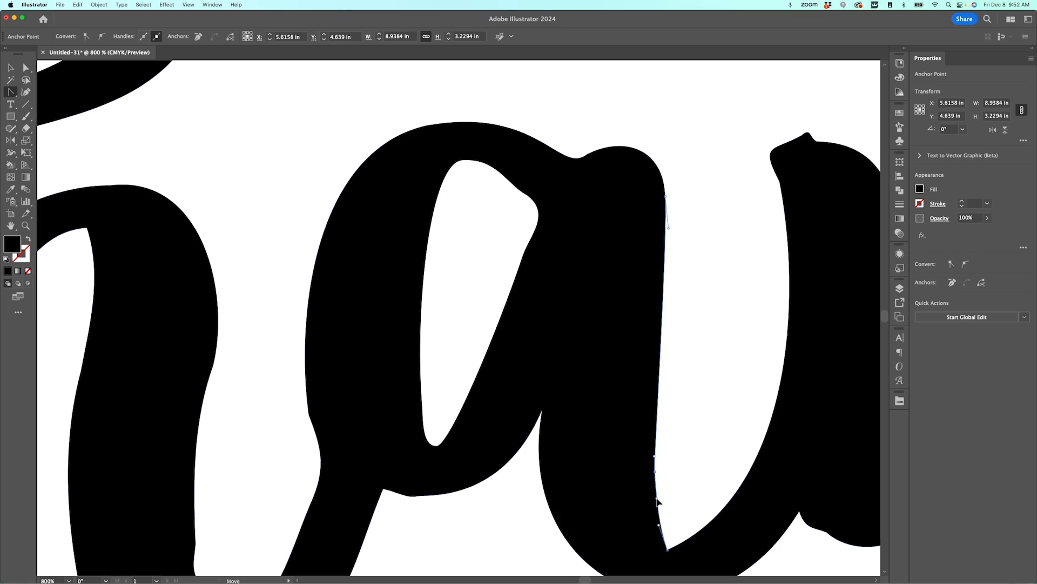
left_click(668, 550)
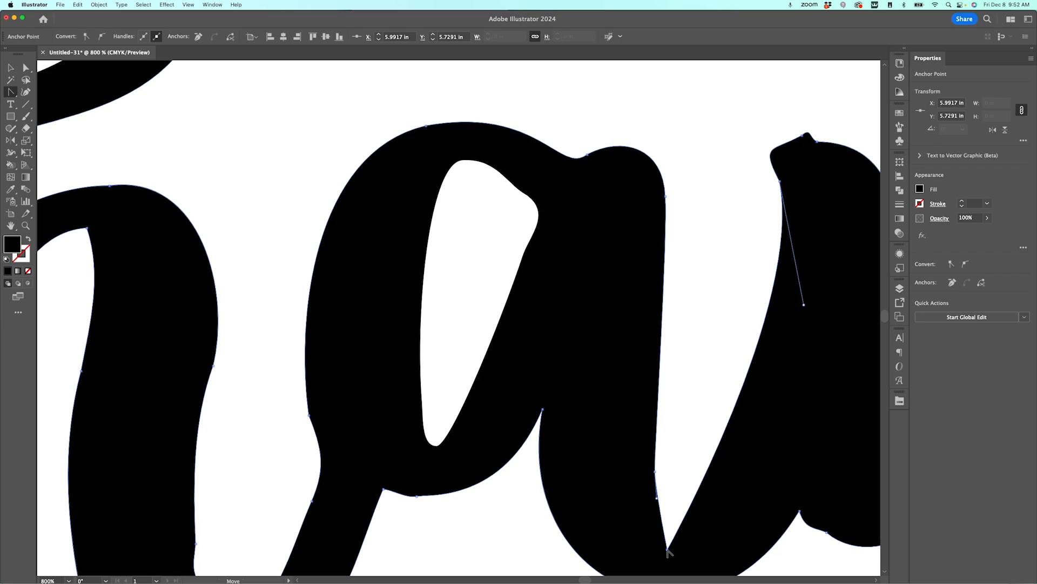
left_click_drag(668, 550, 738, 548)
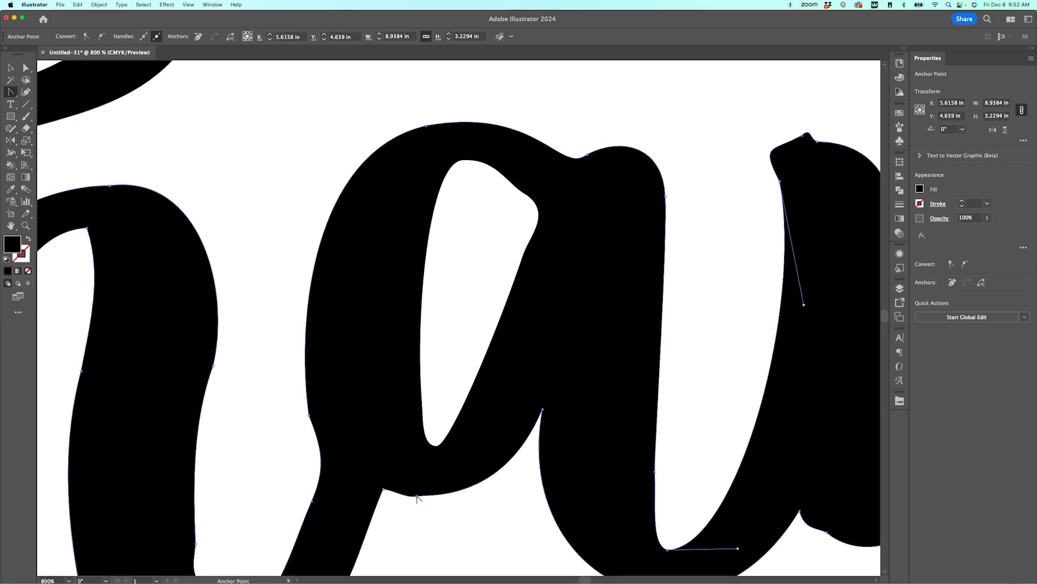
Convert the anchor point under the letter a's bowl to a corner, smooth the bowl's lower left edge, and deselect the lettering.
left_click(416, 495)
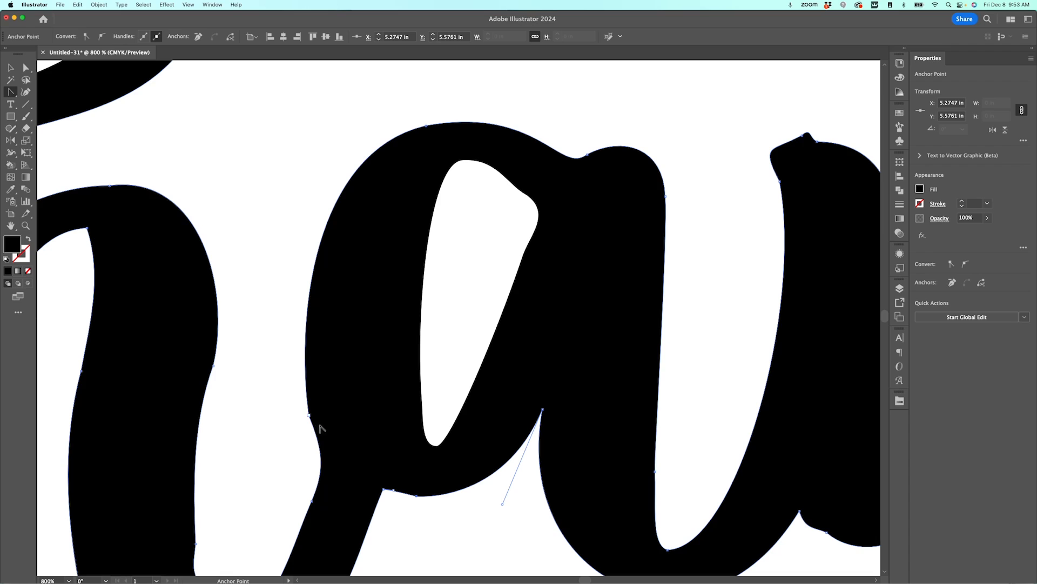
left_click_drag(309, 415, 293, 310)
key("super+shift+a")
key("v")
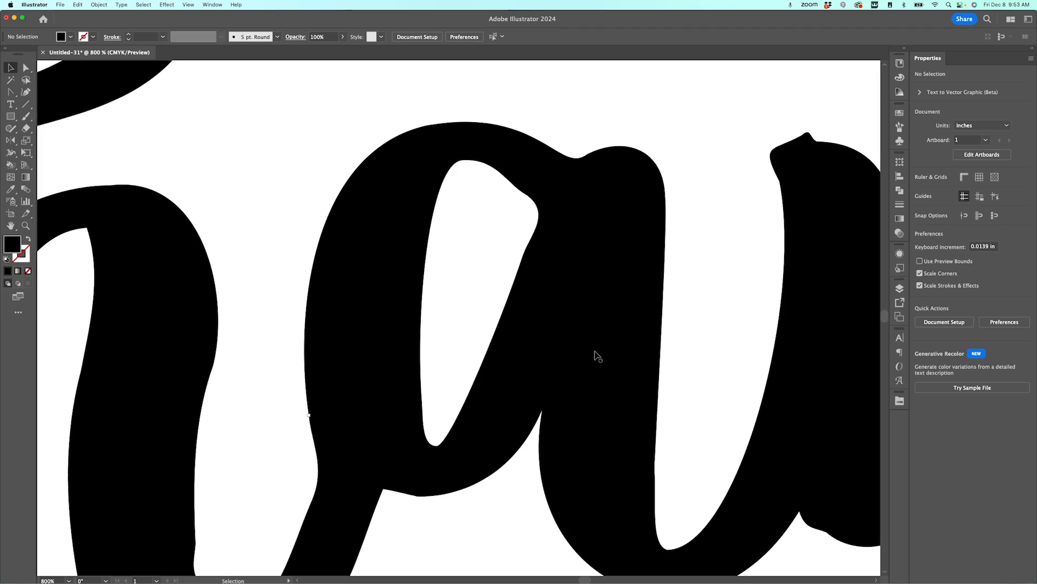
key("super+0")
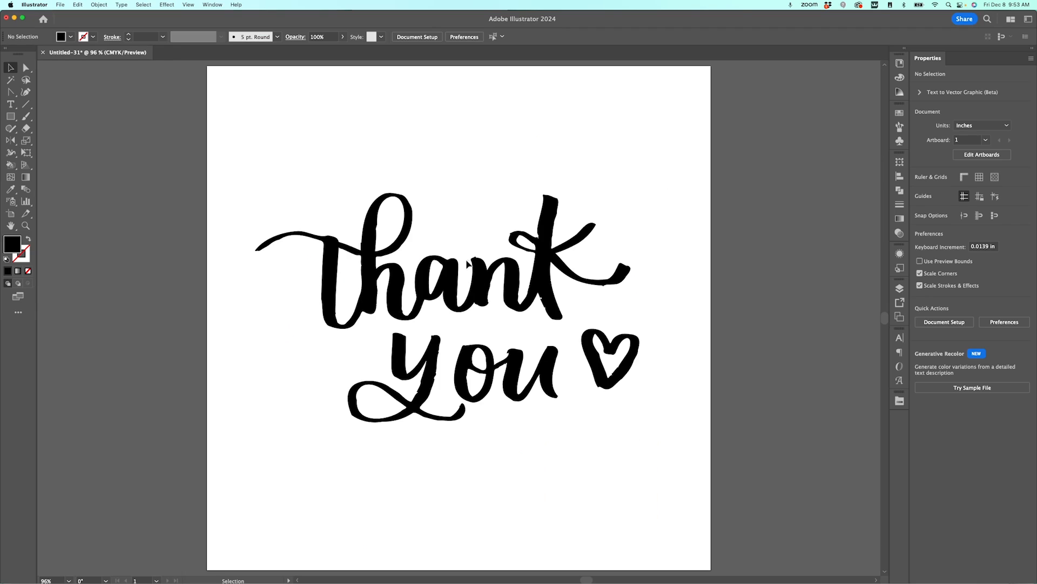
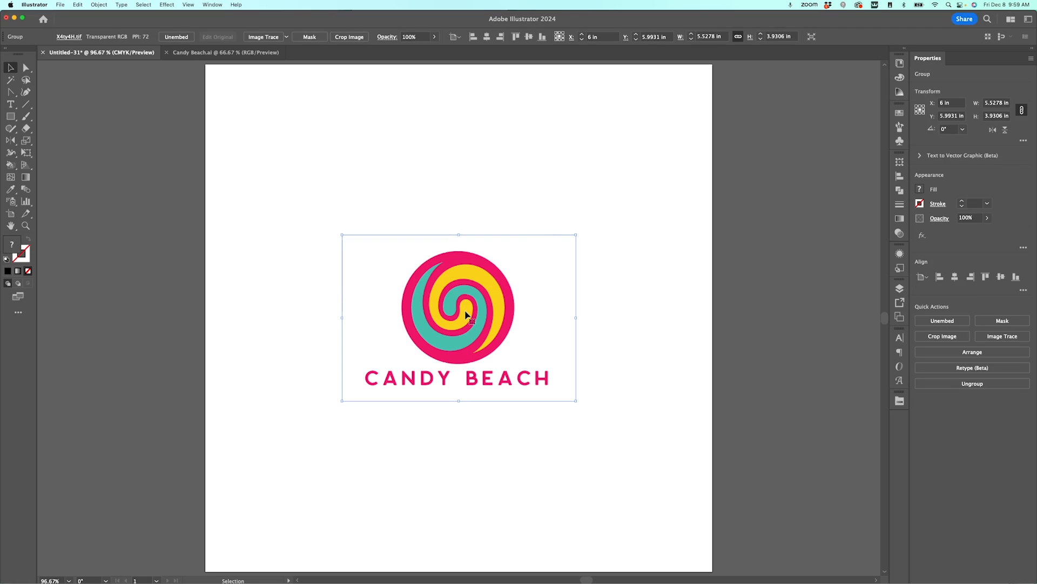
Examine the edges of the Candy Beach logo's swirl up close and return to the full artboard.
key("super+equal")
key("super+equal")
key("super+equal")
key("super+equal")
key("super+equal")
key("super+equal")
key("super+equal")
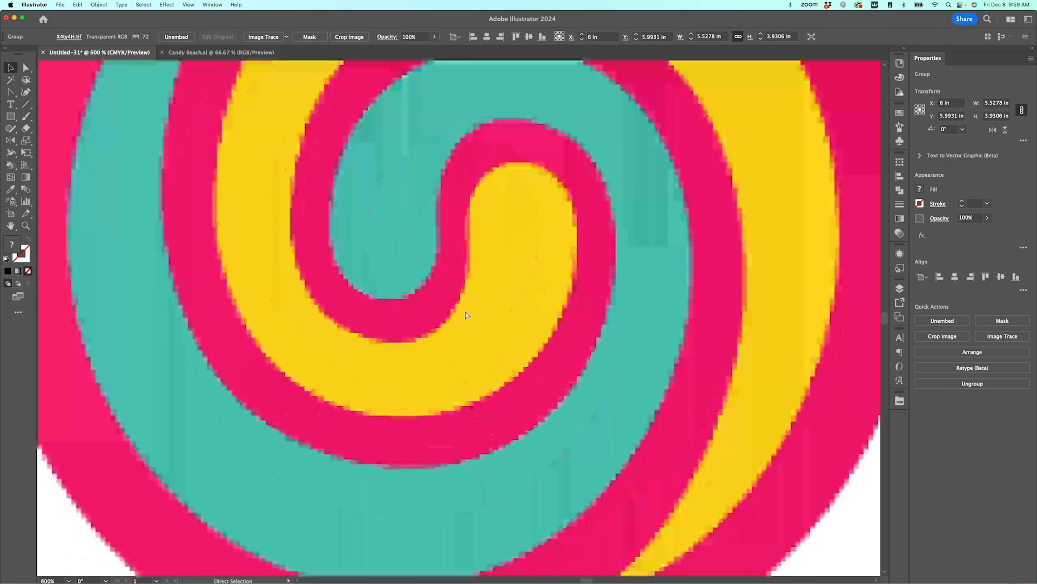
key("super+0")
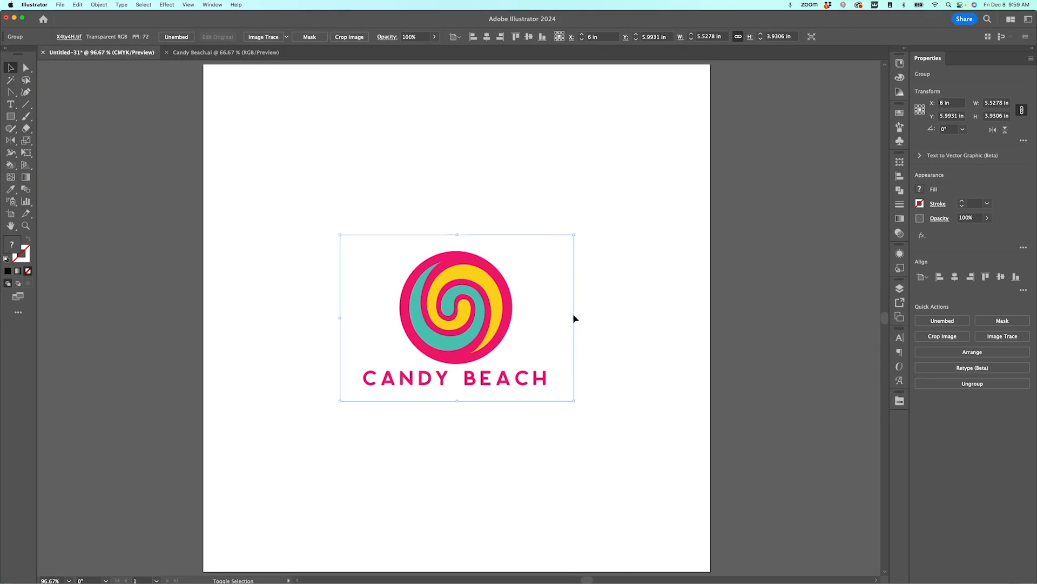
Enlarge the Candy Beach logo about its center to about 9.07 in wide and image-trace it in Color mode.
left_click_drag(574, 317, 653, 315)
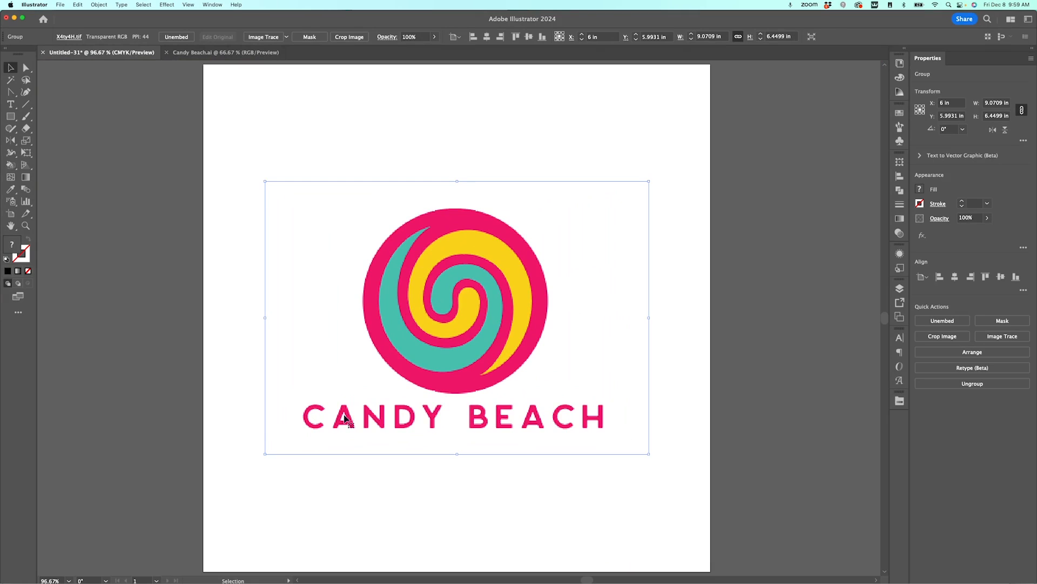
left_click(265, 36)
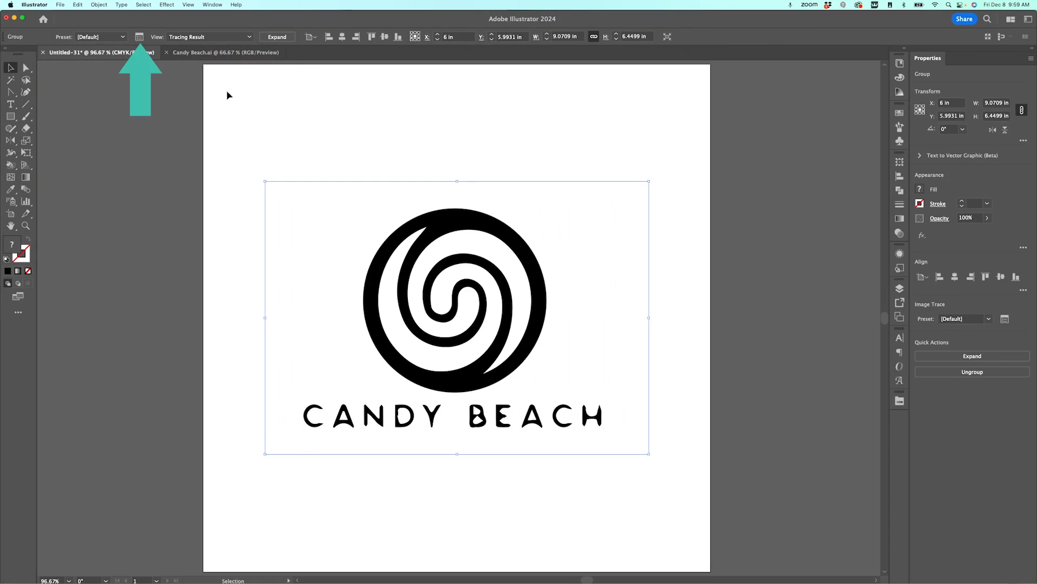
left_click(139, 37)
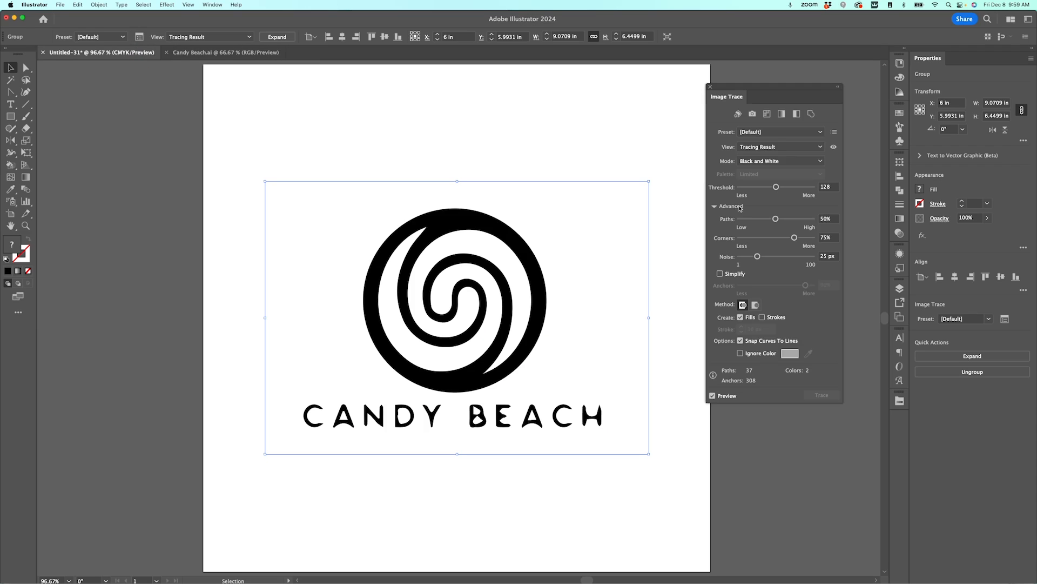
left_click(771, 161)
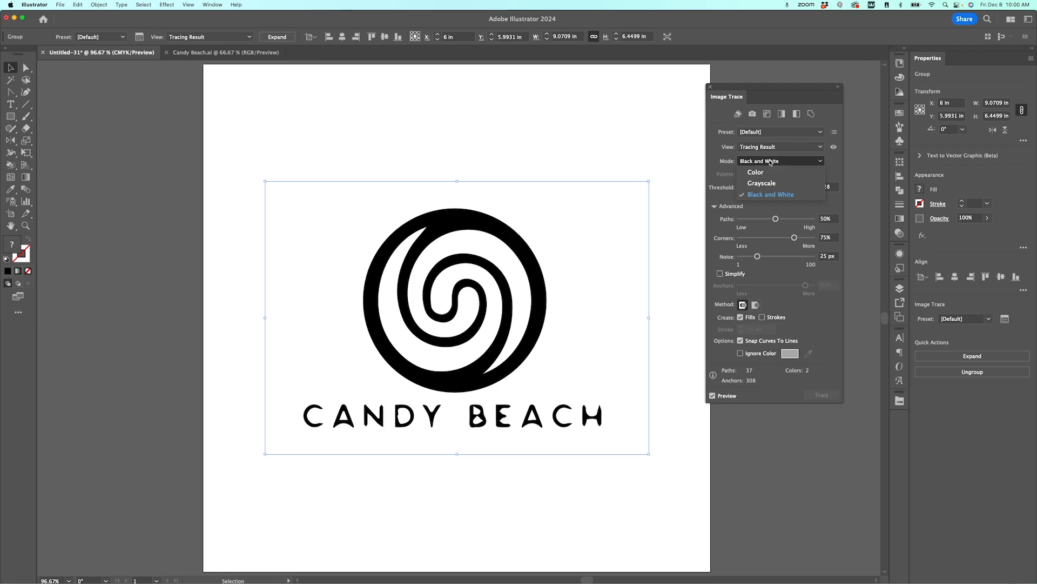
left_click(755, 172)
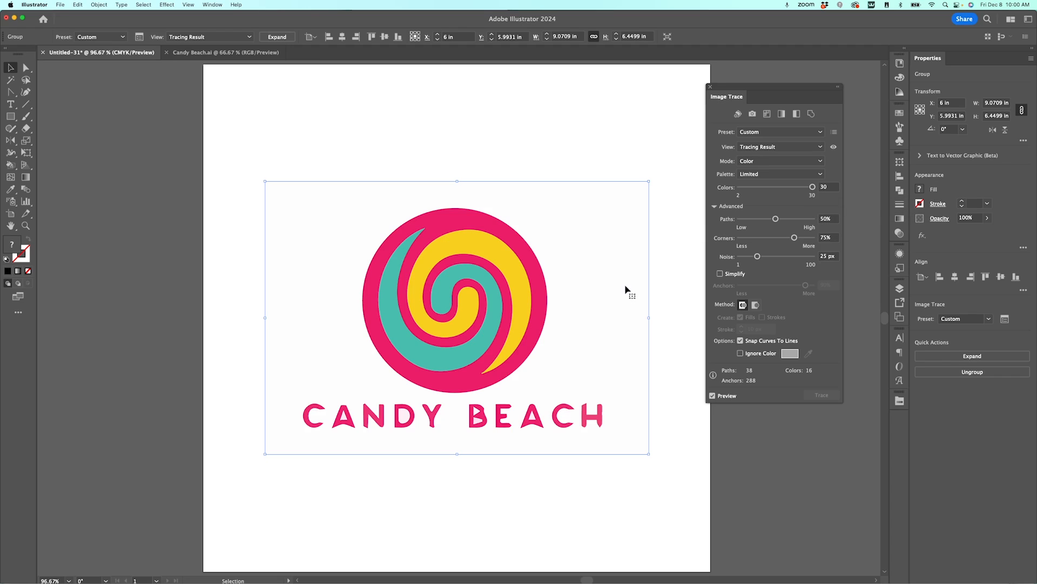
Limit the logo trace's number of colors, trying 3 and settling on 4.
left_click(824, 185)
type("3")
key("Return")
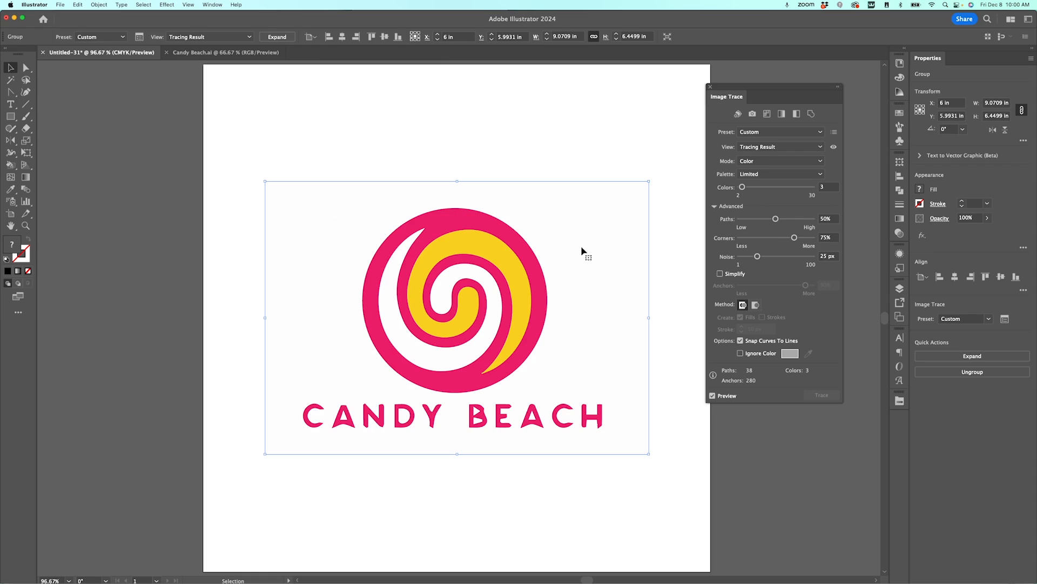
left_click(830, 187)
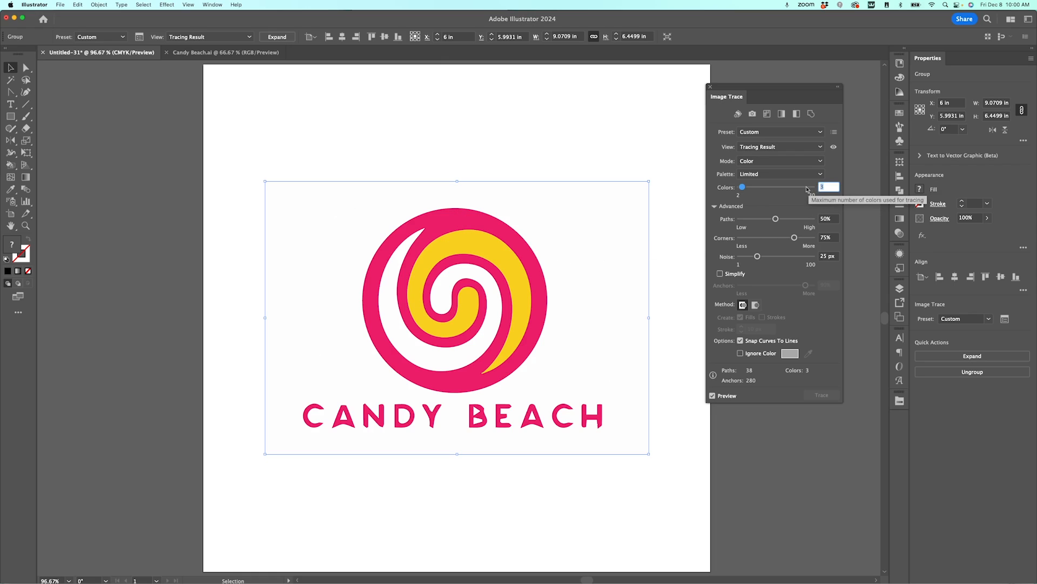
key("Return")
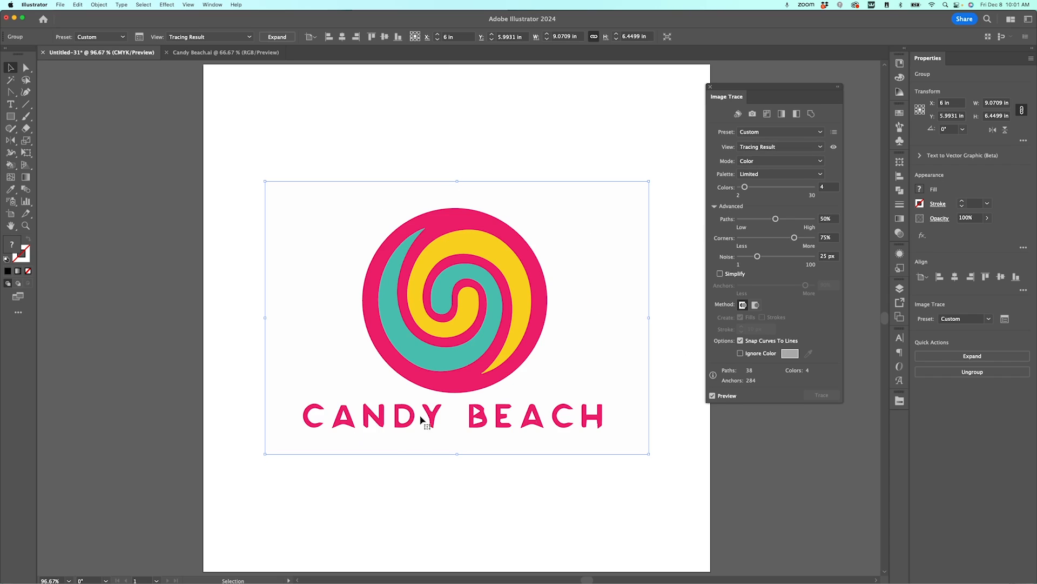
Try Paths values between 70% and 97% for the logo trace, settle on 79%, and set Corners to 83%.
left_click_drag(775, 216, 792, 218)
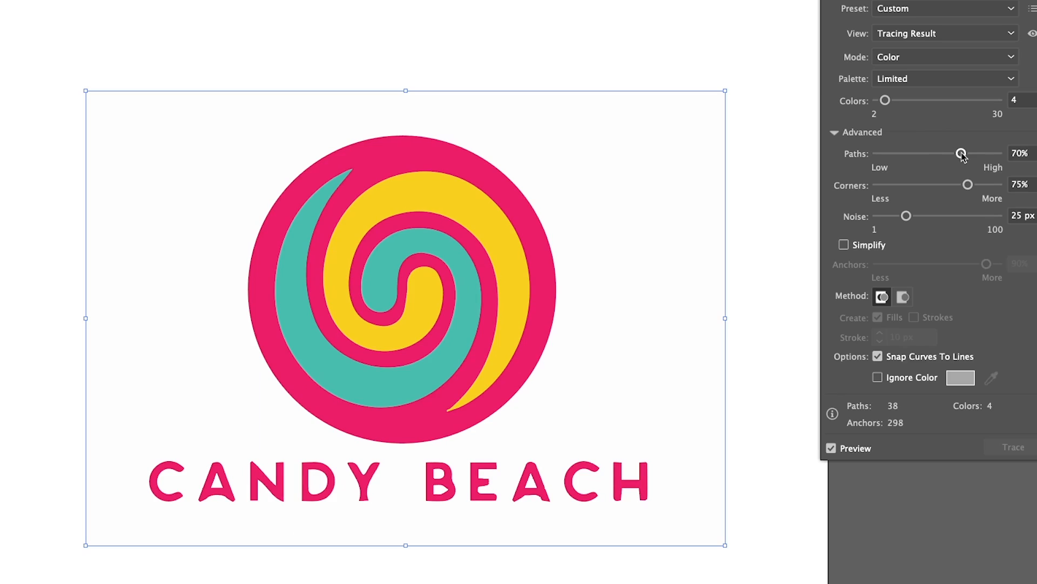
left_click_drag(963, 156, 976, 155)
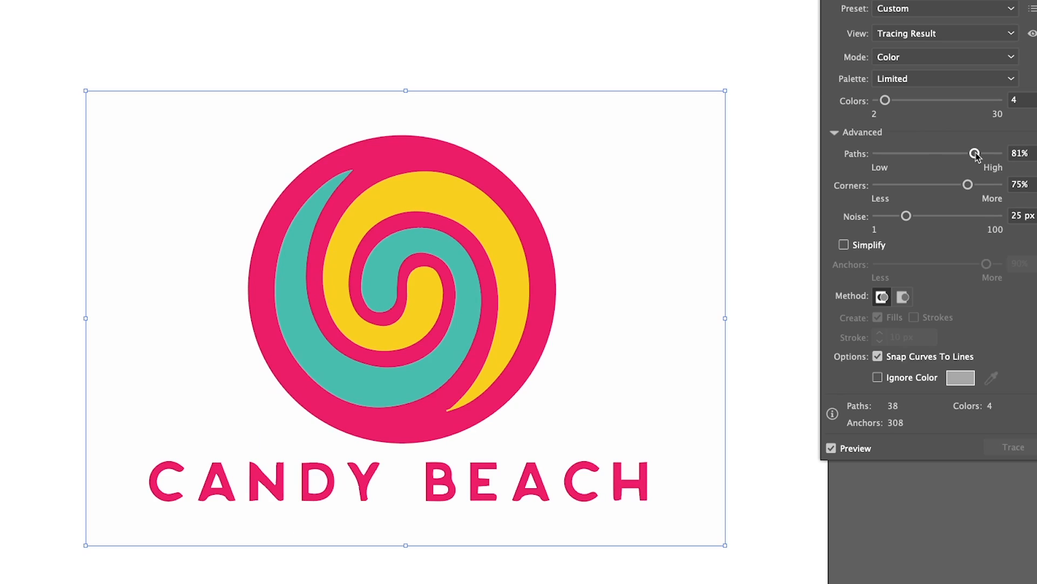
left_click_drag(977, 156, 996, 155)
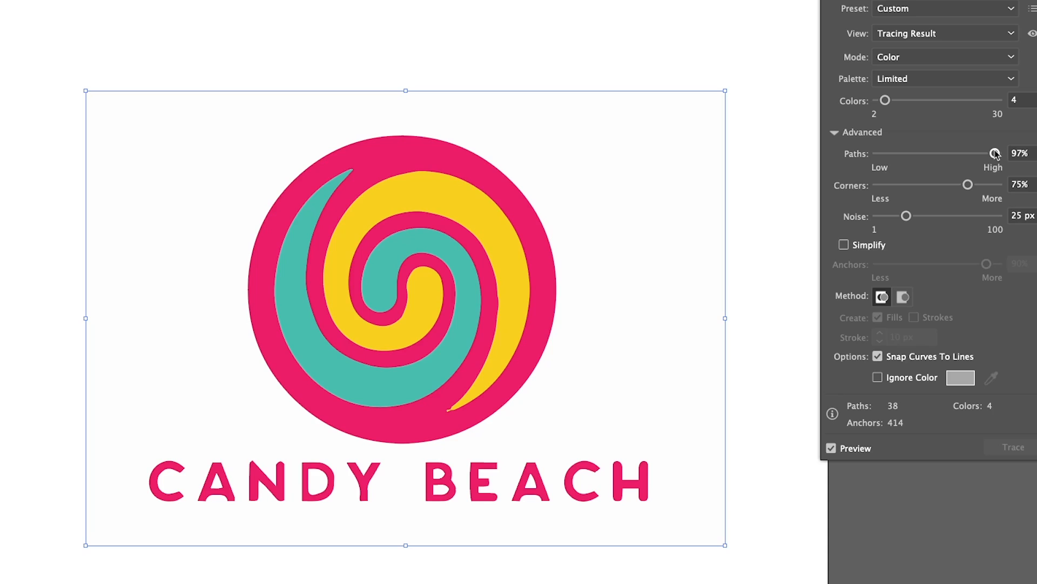
left_click_drag(996, 155, 967, 155)
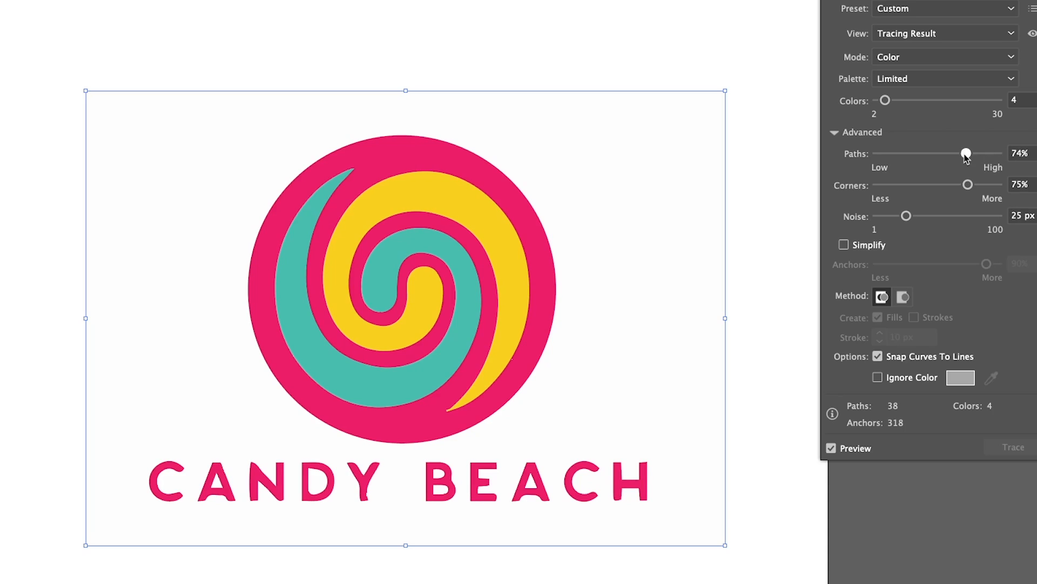
left_click_drag(966, 155, 973, 156)
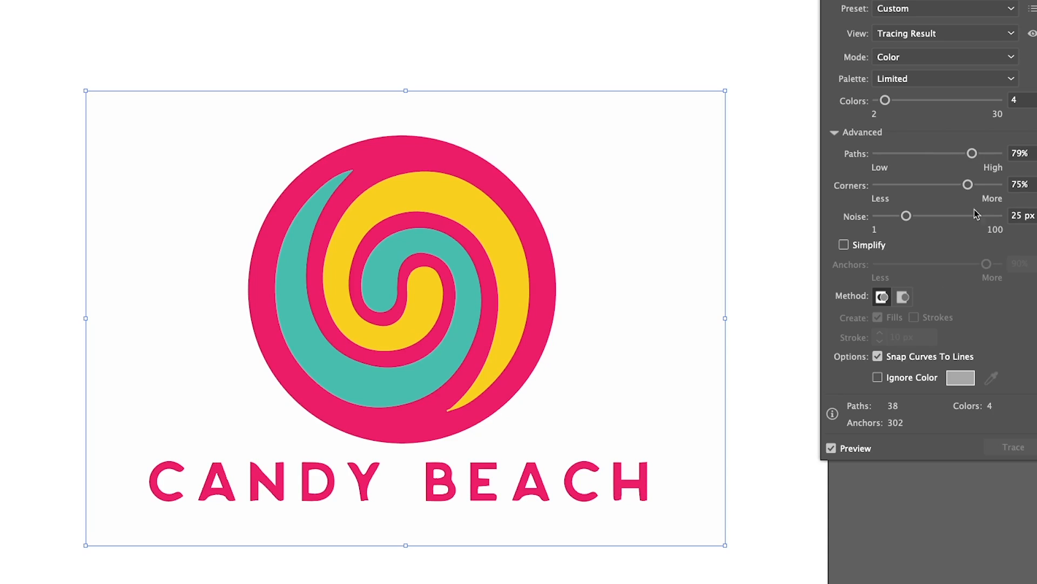
mouse_move(970, 188)
left_mouse_down()
mouse_move(904, 190)
mouse_move(980, 187)
left_mouse_up()
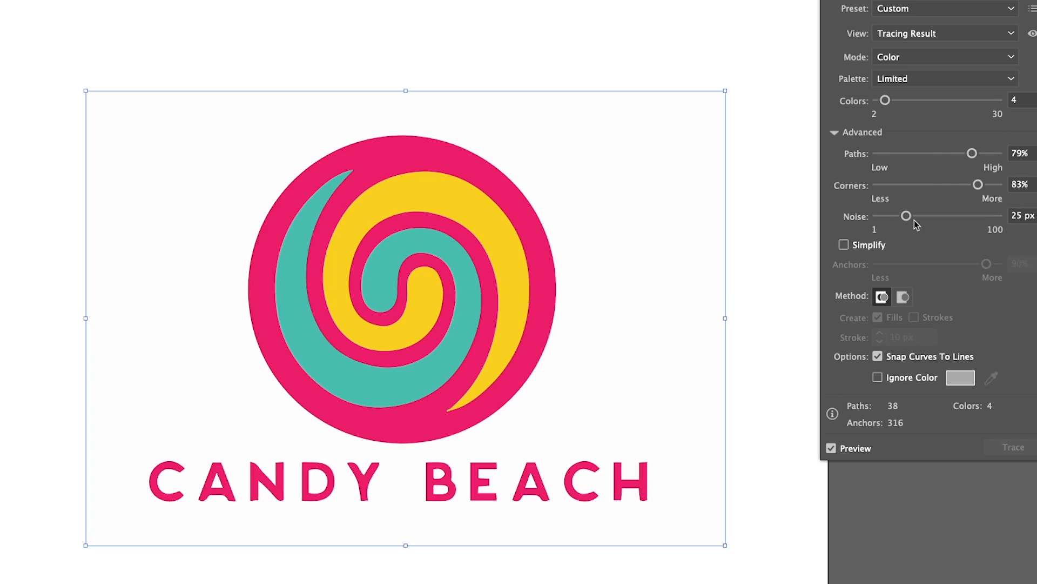
Try a Noise of 64 px for the logo trace and settle on 13 px.
left_click_drag(907, 216, 955, 217)
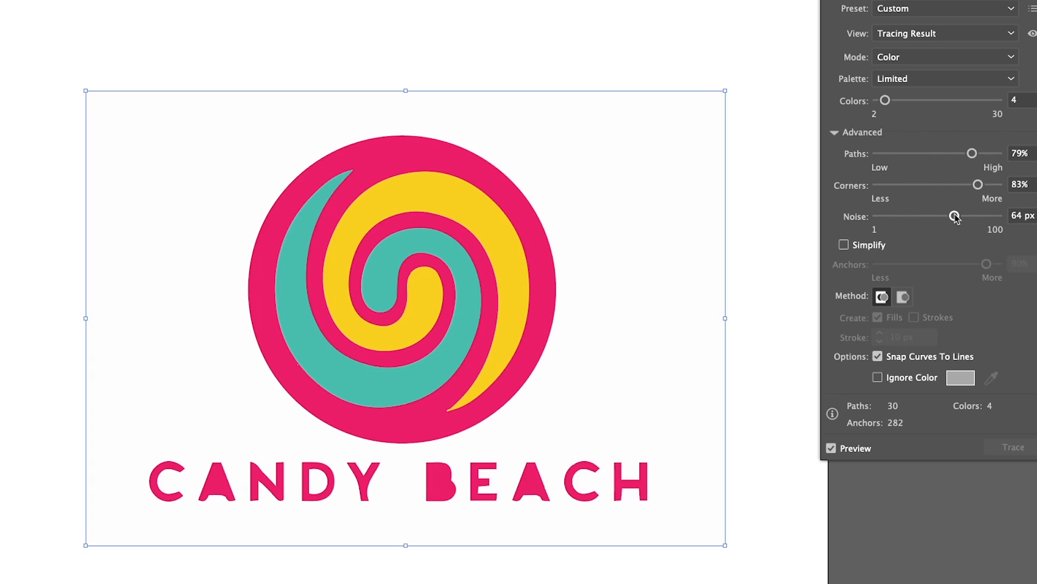
left_click_drag(955, 217, 892, 217)
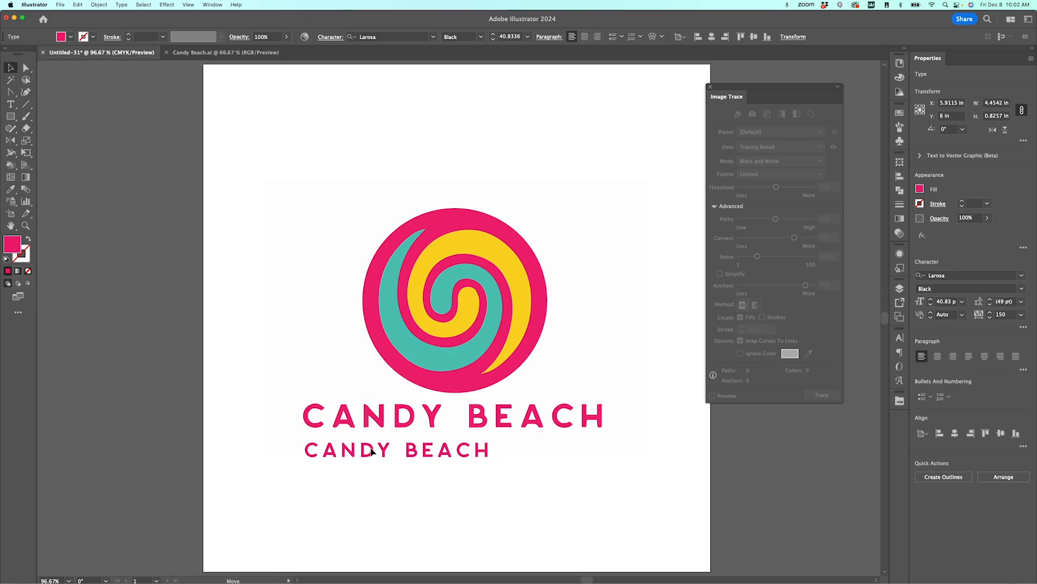
Enlarge the live Larosa "CANDY BEACH" text to the width of the traced lettering and position it directly beneath for comparison.
left_click(431, 458)
left_click_drag(498, 455, 610, 459)
left_click_drag(500, 443, 499, 444)
key("super+equal")
key("super+equal")
key("super+equal")
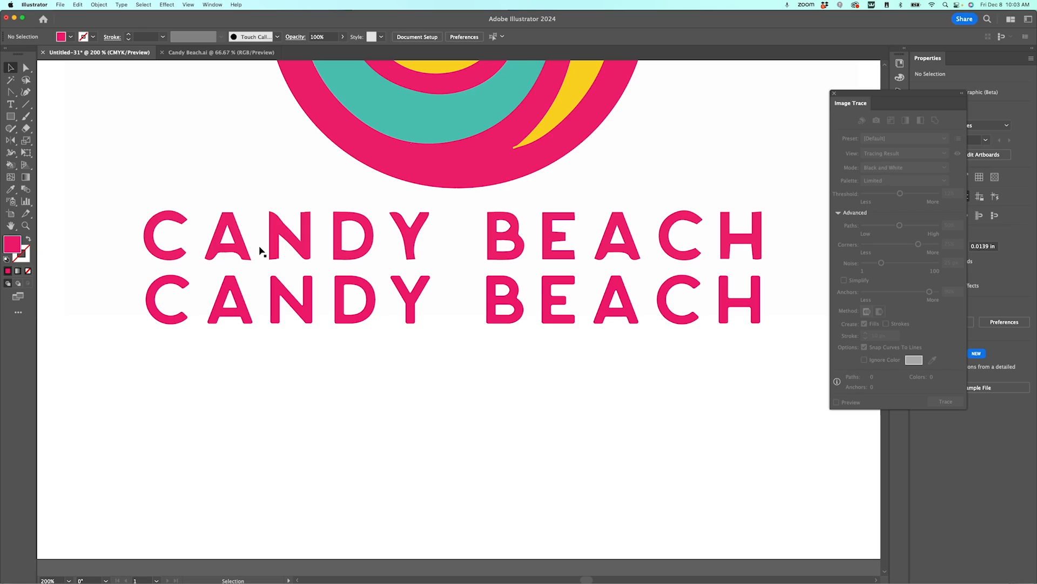
Set the traced logo's Paths to 89%.
left_click(677, 233)
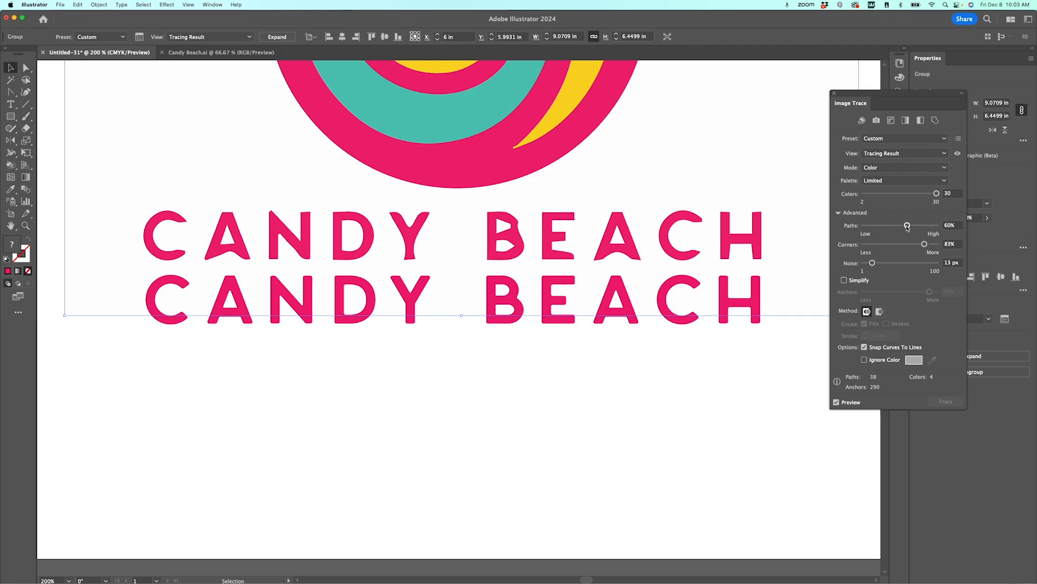
left_click(928, 225)
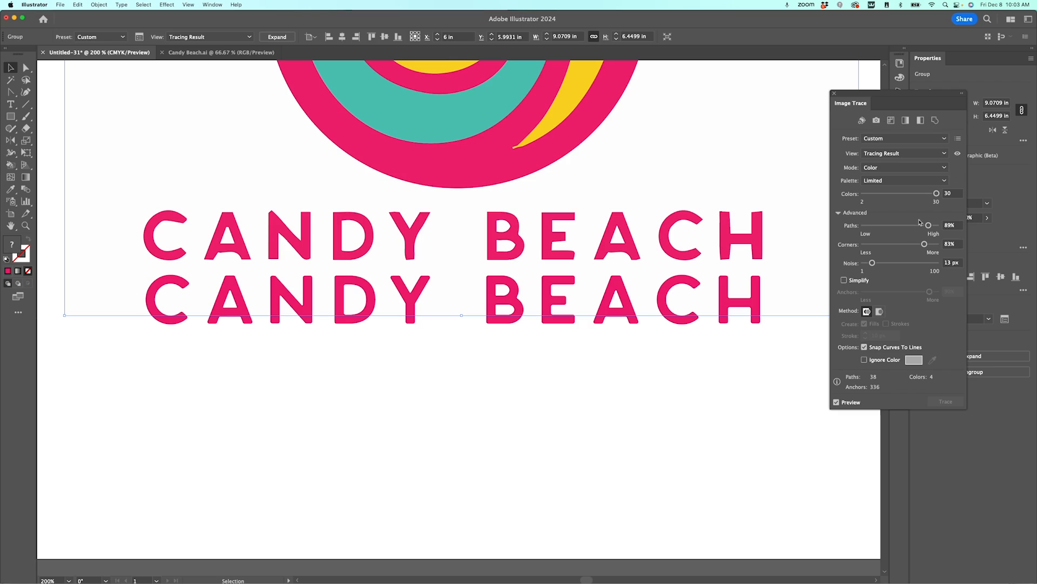
Try the High Fidelity Photo, Sketched Art and Line Art tracing presets on the logo.
left_click(896, 138)
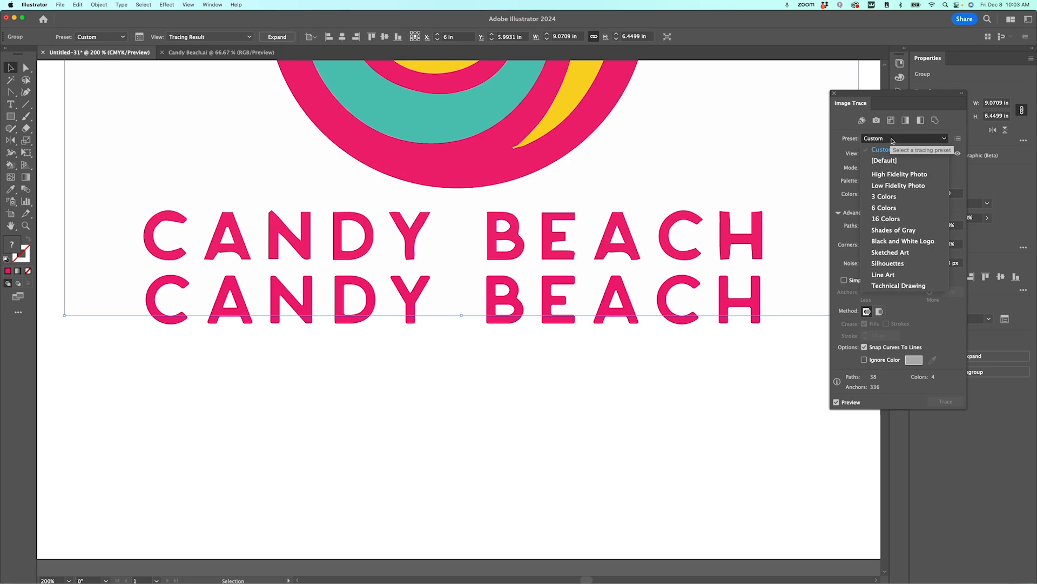
left_click(904, 174)
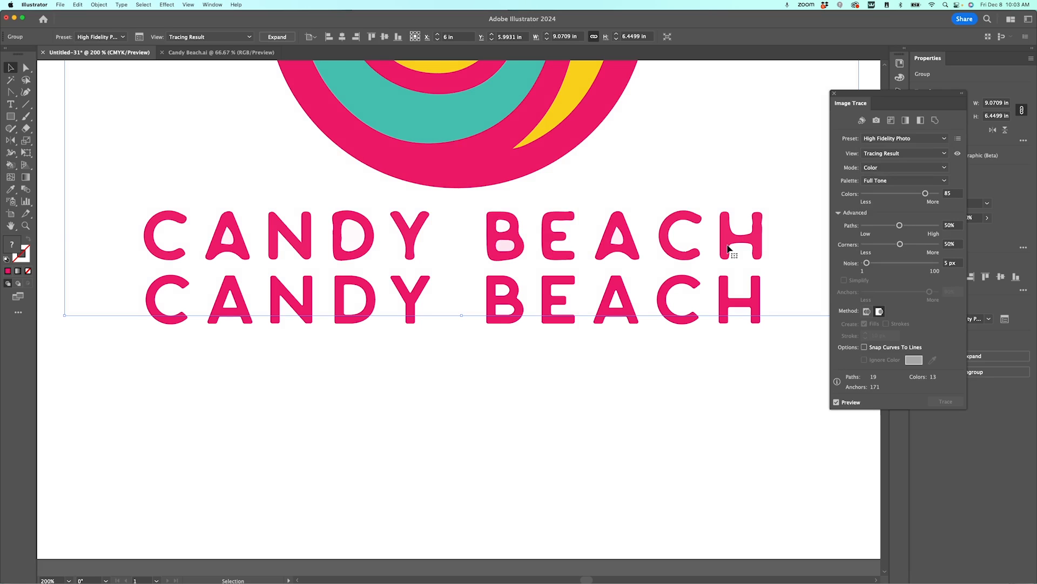
left_click(922, 140)
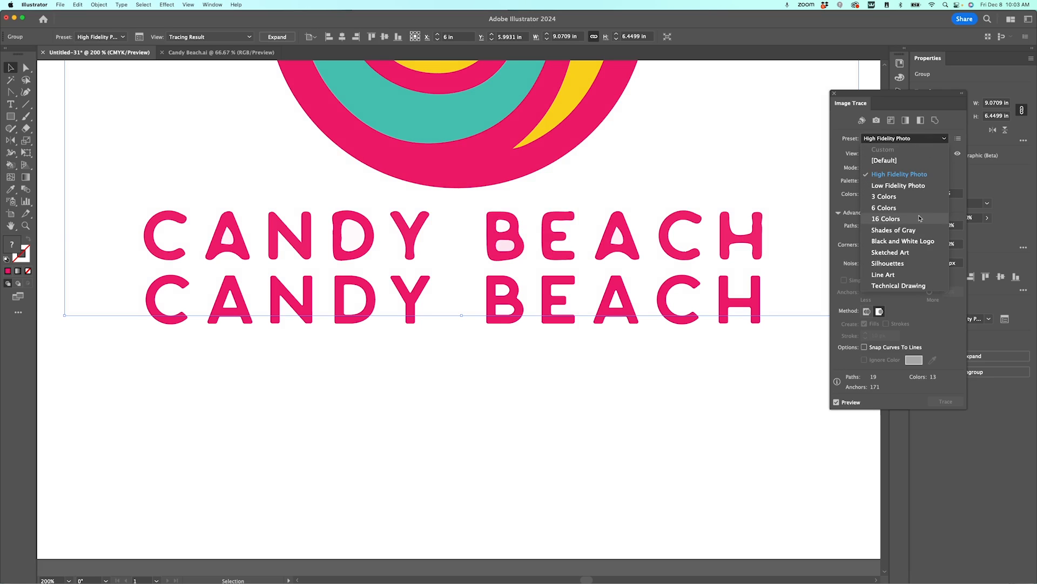
left_click(913, 252)
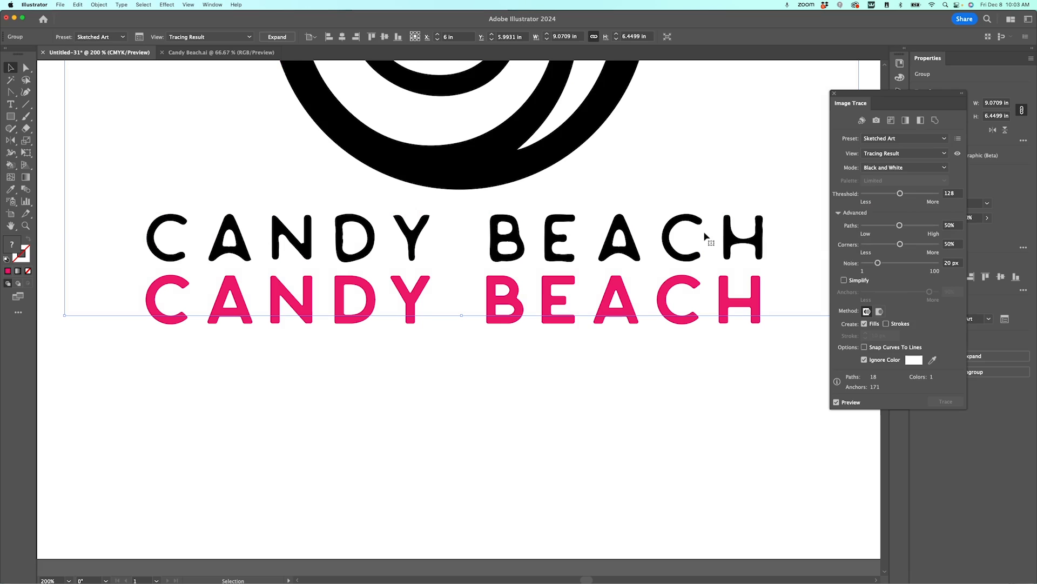
left_click(913, 139)
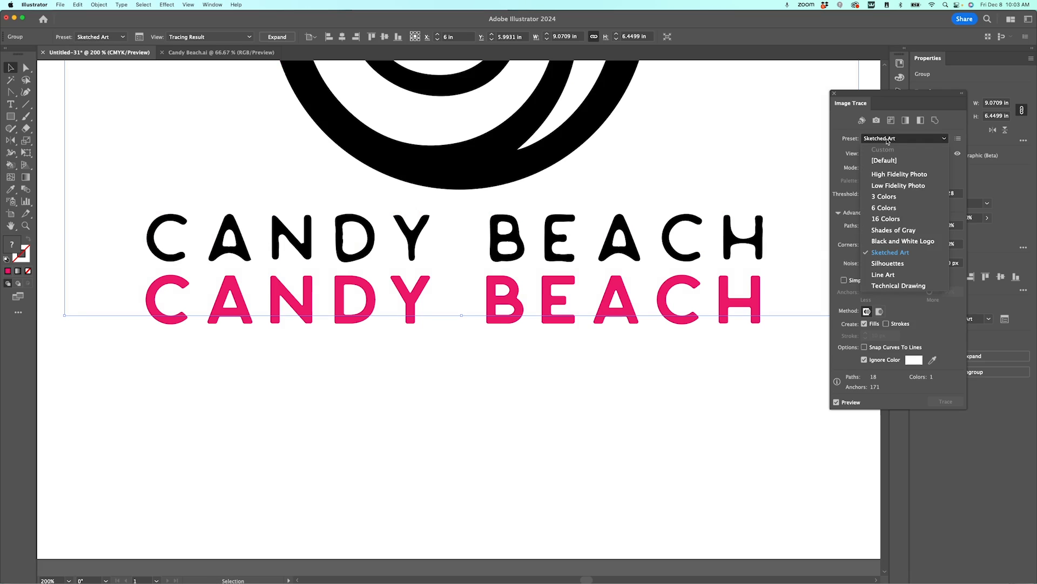
left_click(887, 276)
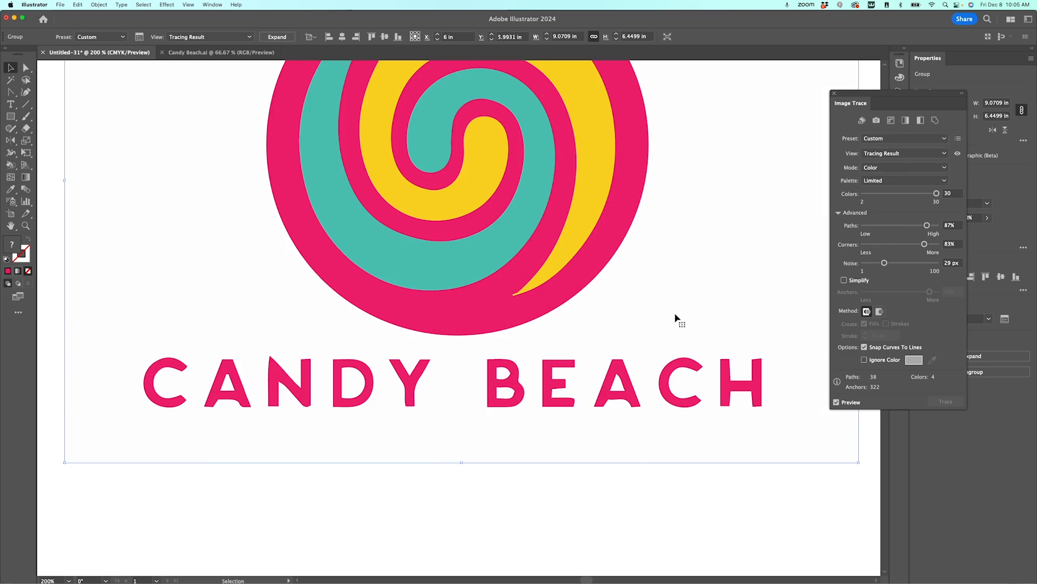
Expand the logo traced with the Abutting method and move the yellow and teal swirls out of the pink circle.
key("super+0")
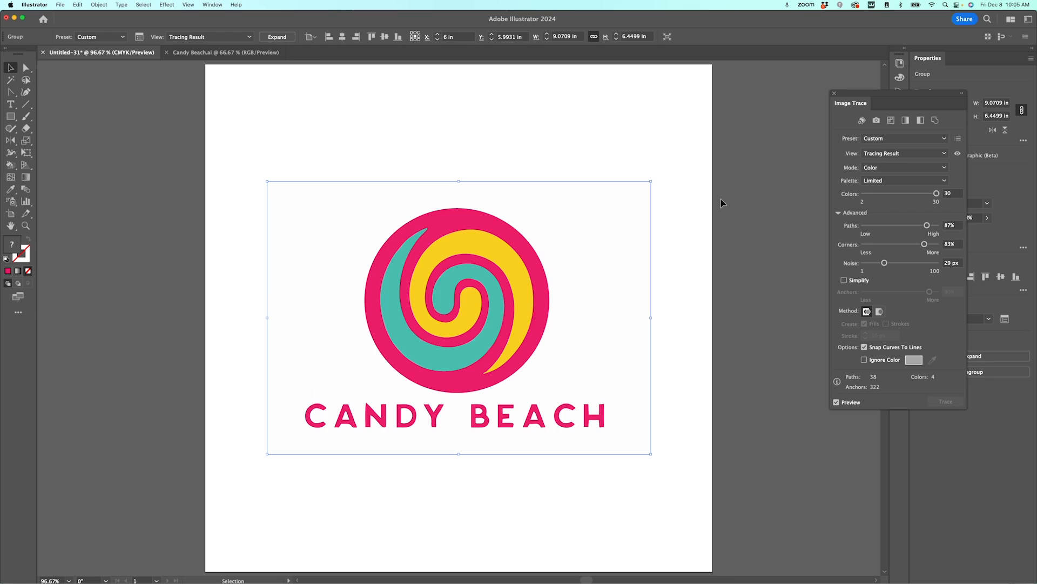
left_click_drag(868, 95, 767, 110)
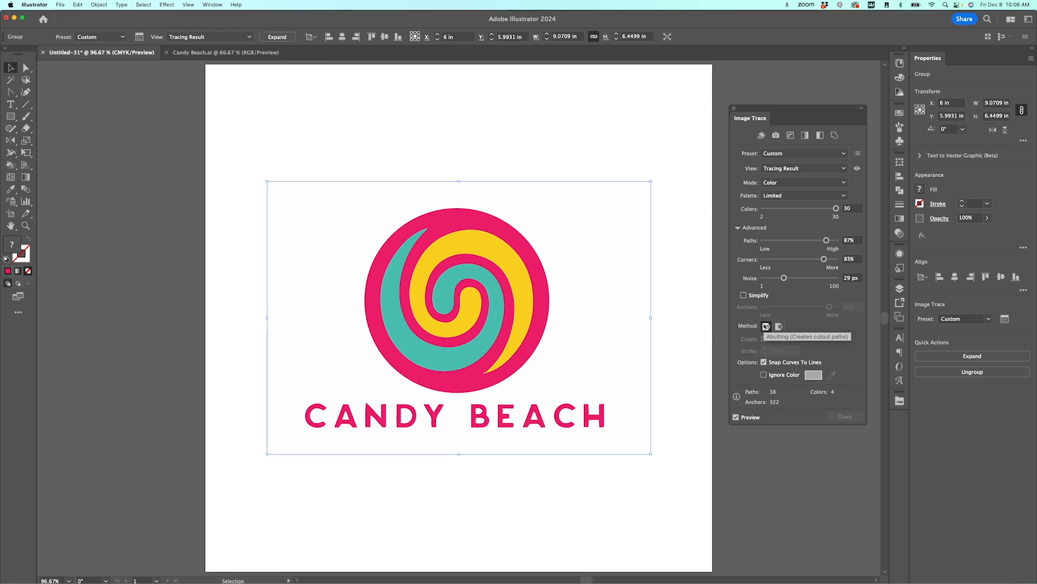
left_click(278, 38)
left_click(532, 155)
double_click(520, 276)
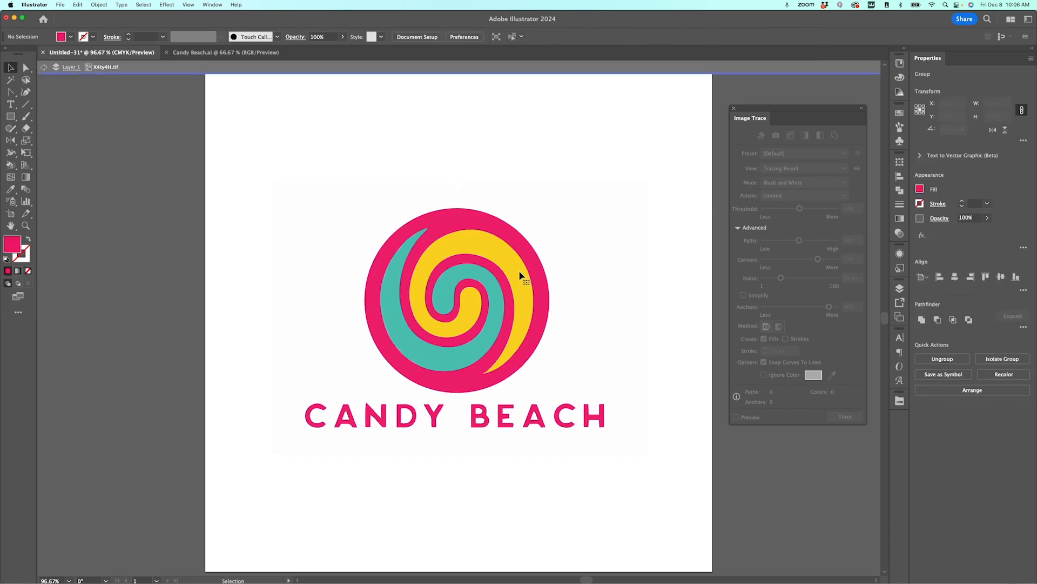
left_click_drag(520, 276, 634, 162)
left_click_drag(412, 348, 248, 365)
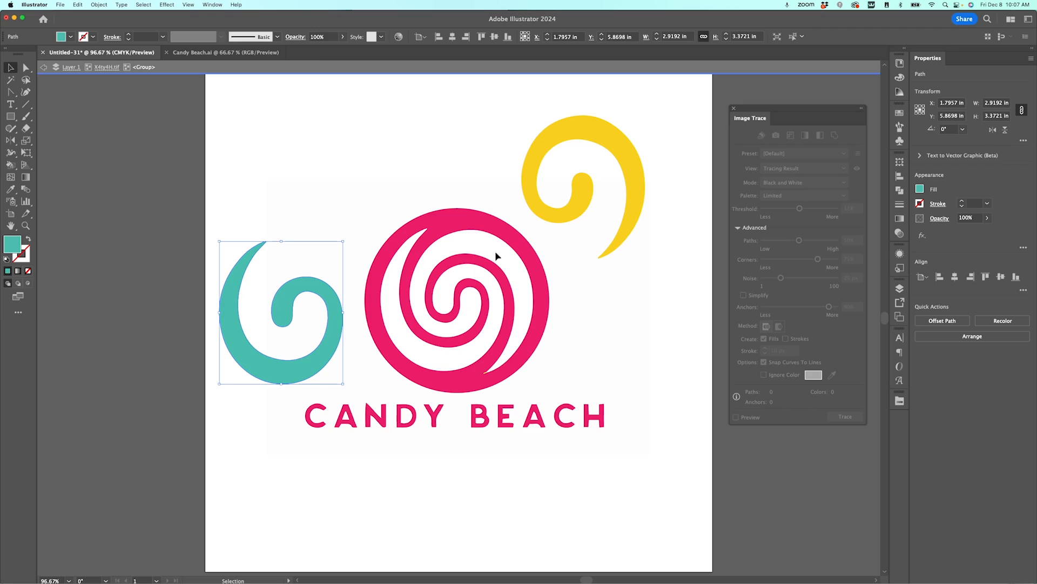
double_click(392, 166)
Switch the logo trace's method to Overlapping and expand it into editable paths.
left_click(779, 327)
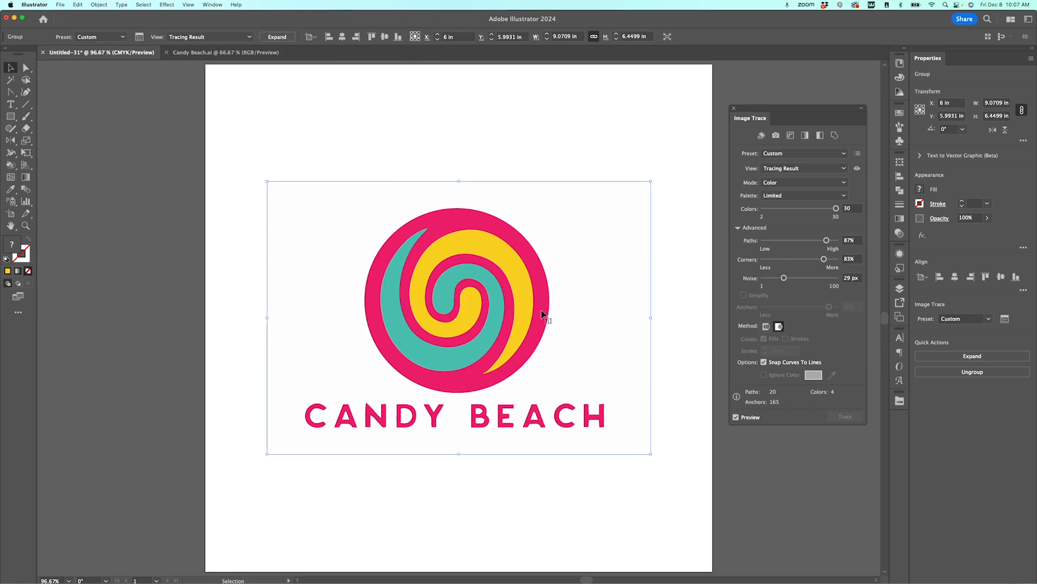
left_click(277, 37)
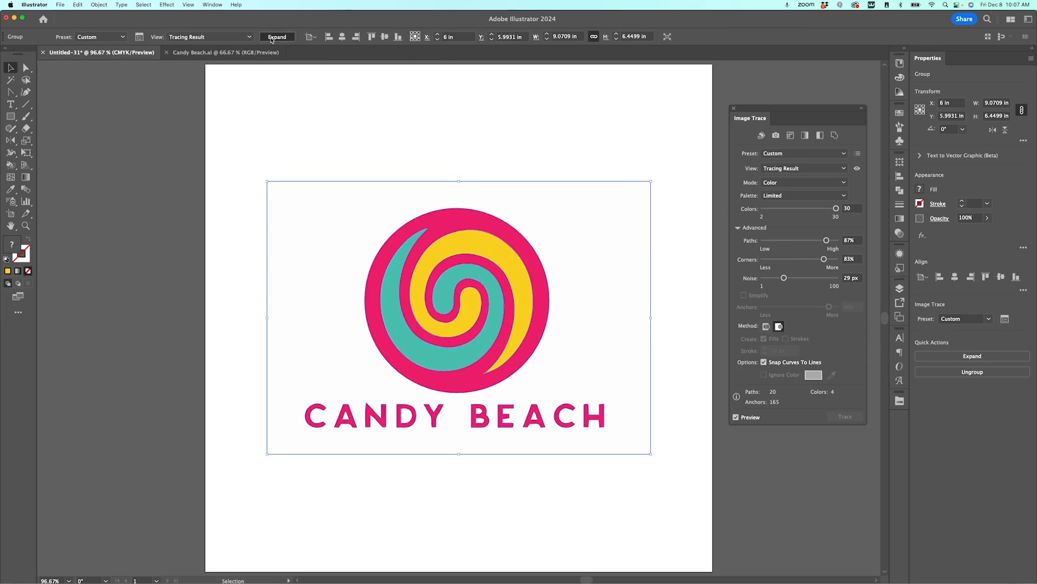
Move the yellow and teal swirls off the solid pink circle and delete the stray yellow fragment near its lower edge.
double_click(470, 249)
double_click(470, 248)
left_click_drag(470, 248, 558, 151)
left_click_drag(475, 279, 302, 314)
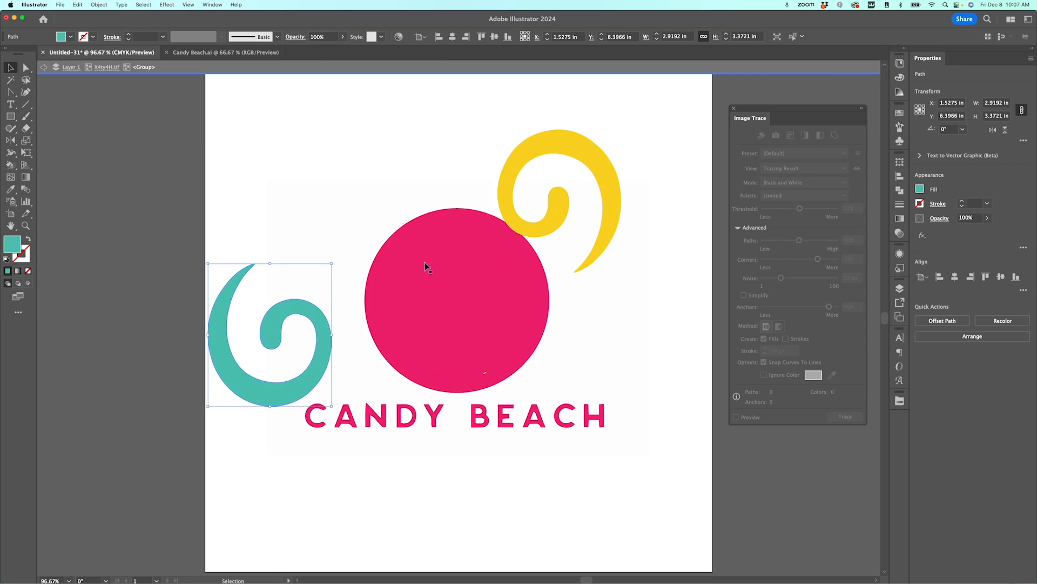
left_click(485, 374)
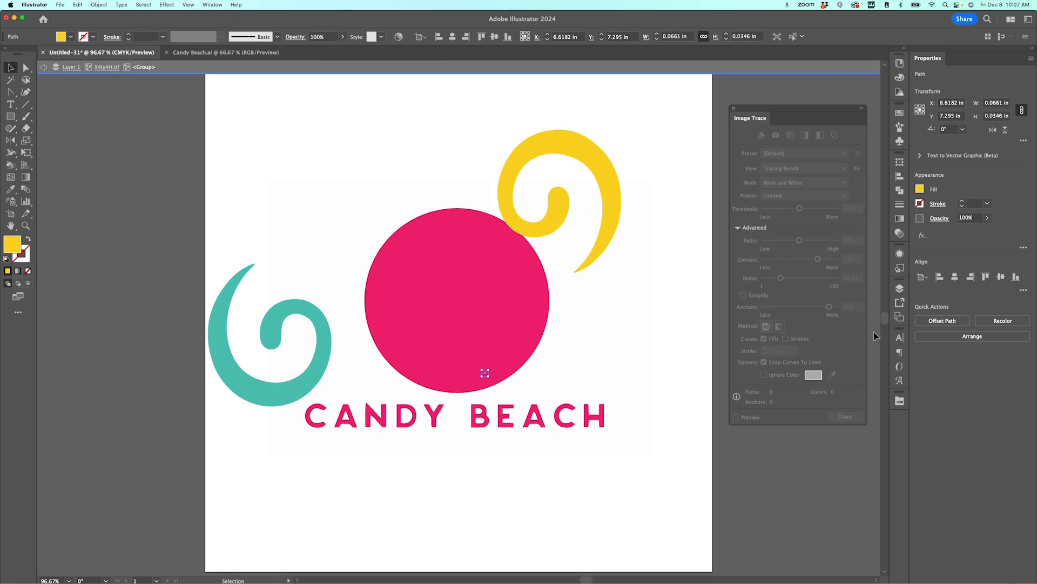
left_click(587, 305)
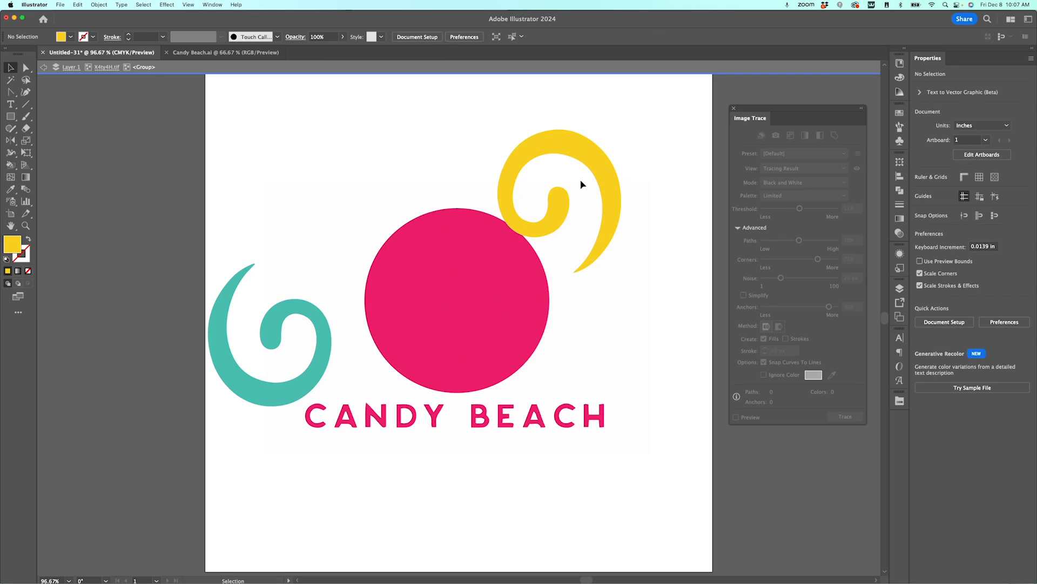
Move the yellow and teal swirls back onto the pink circle and align them together within it.
left_click_drag(592, 167, 503, 267)
left_click_drag(312, 352, 495, 317)
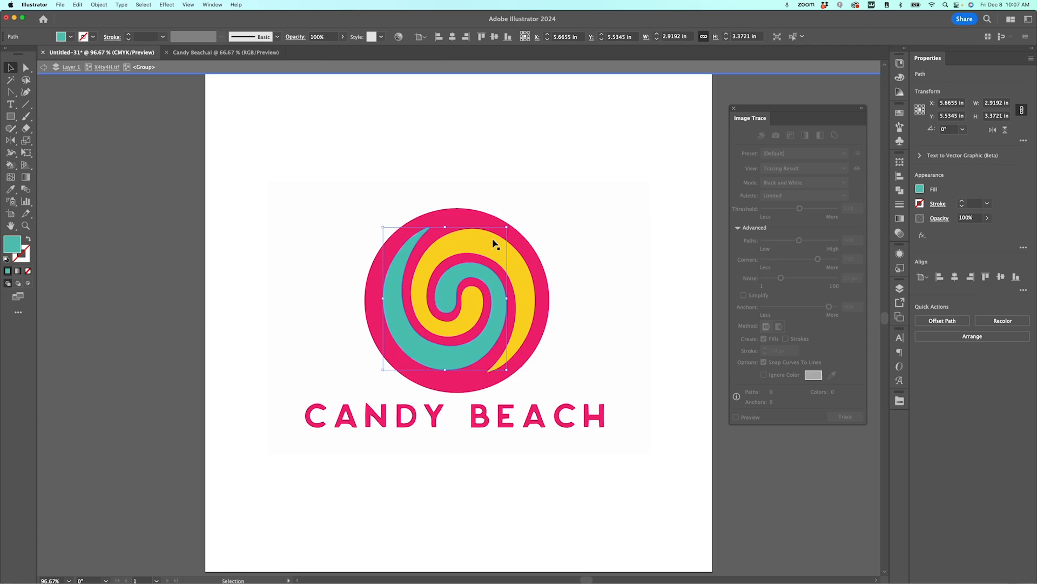
left_click(493, 244, "shift")
left_click_drag(491, 242, 488, 246)
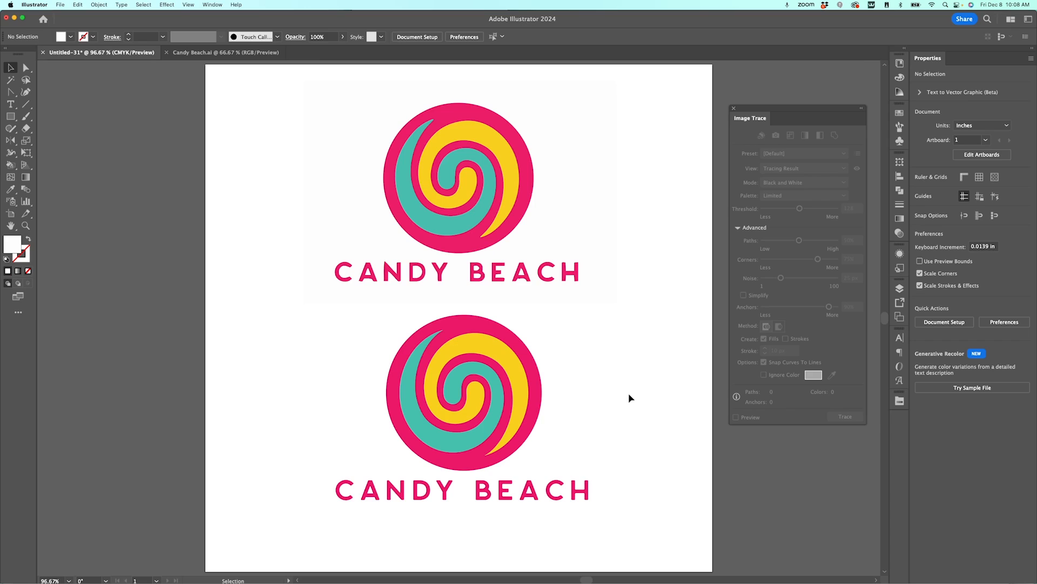
Compare the traced logo with the version built from a separate swirl group and live Larosa text.
left_click(504, 400)
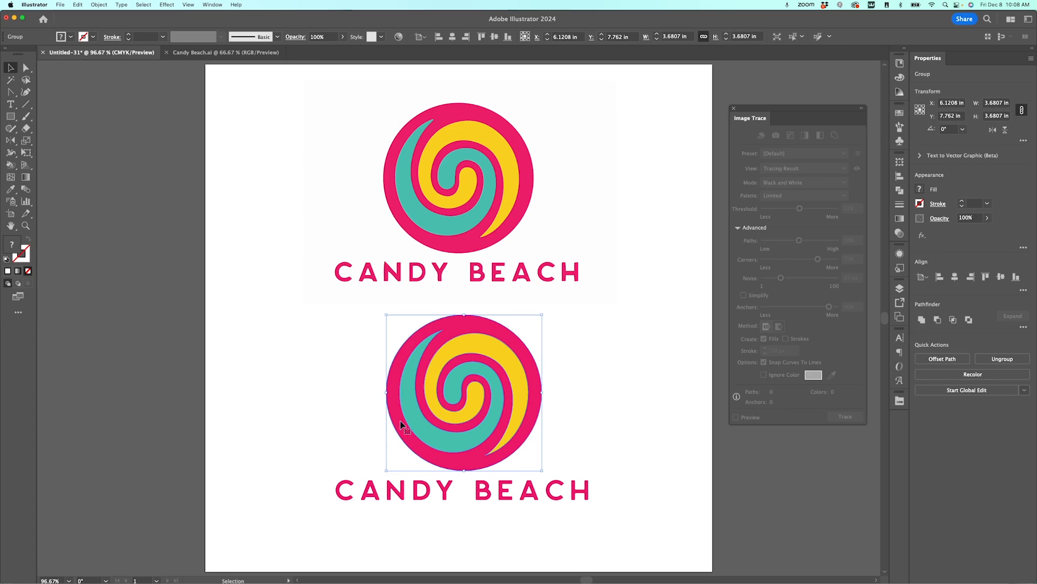
left_click(388, 492)
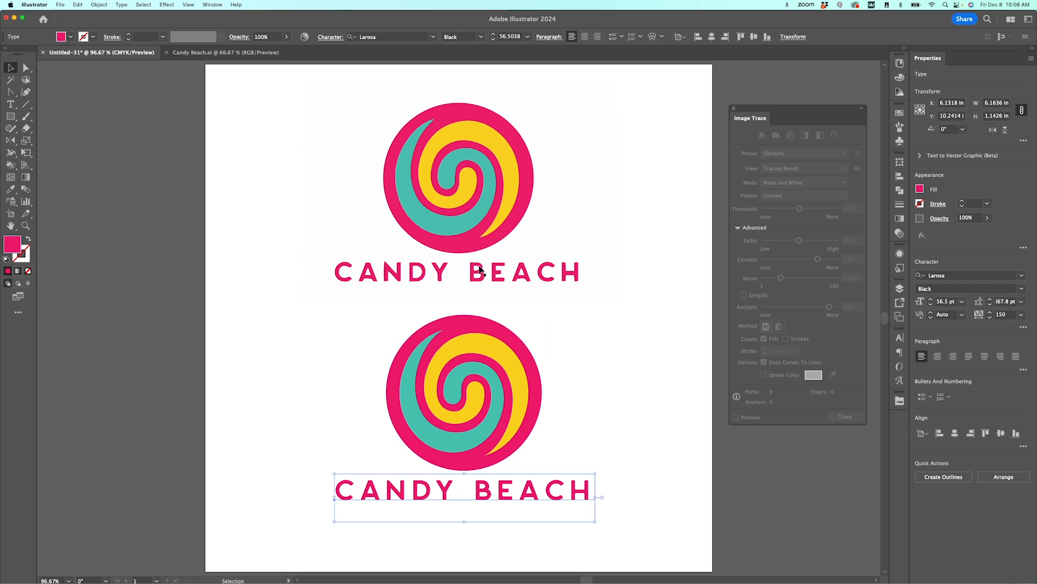
left_click(468, 224)
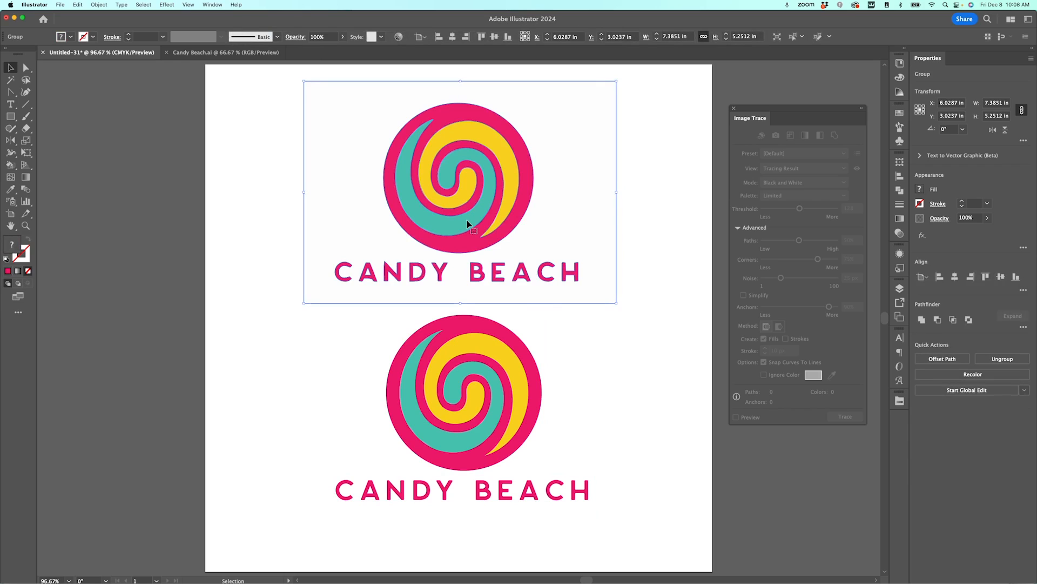
left_click(594, 349)
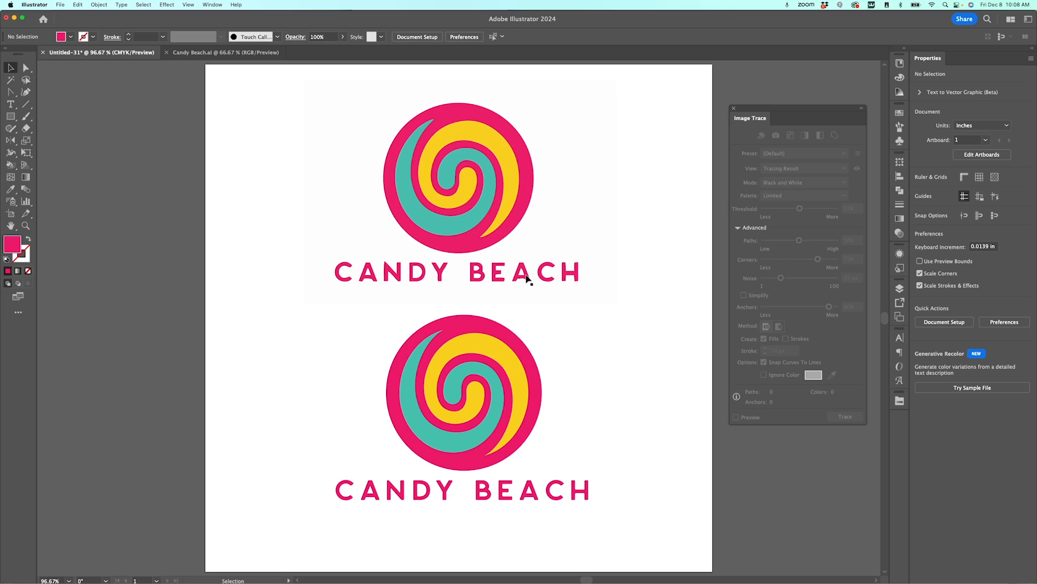
left_click(528, 279)
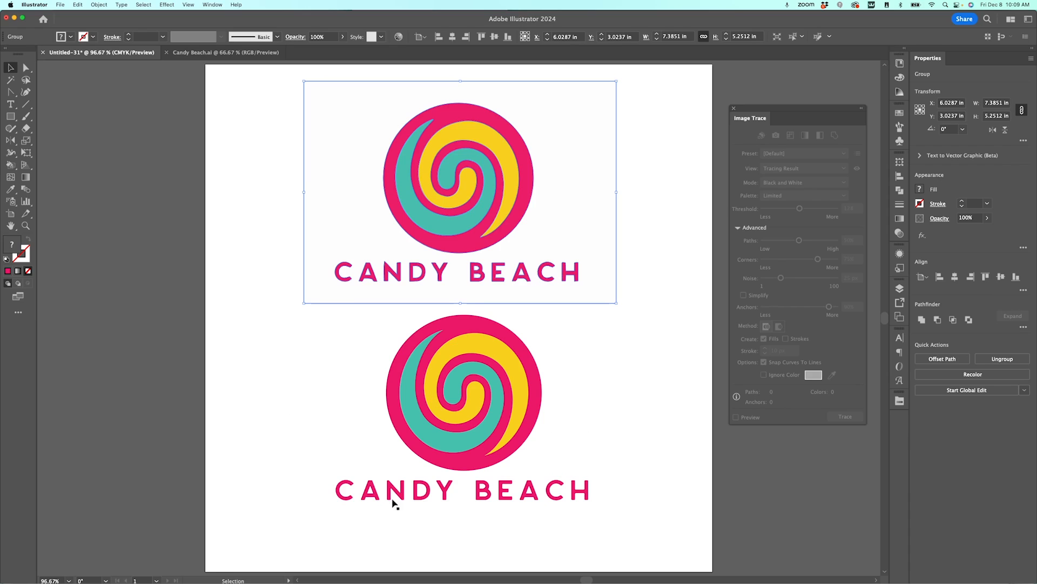
left_click(599, 315)
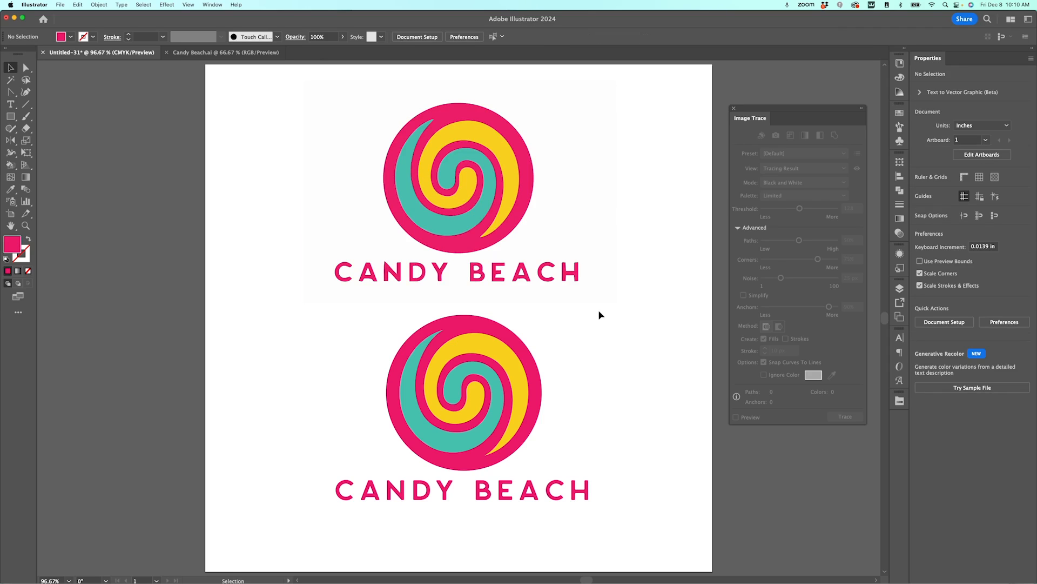